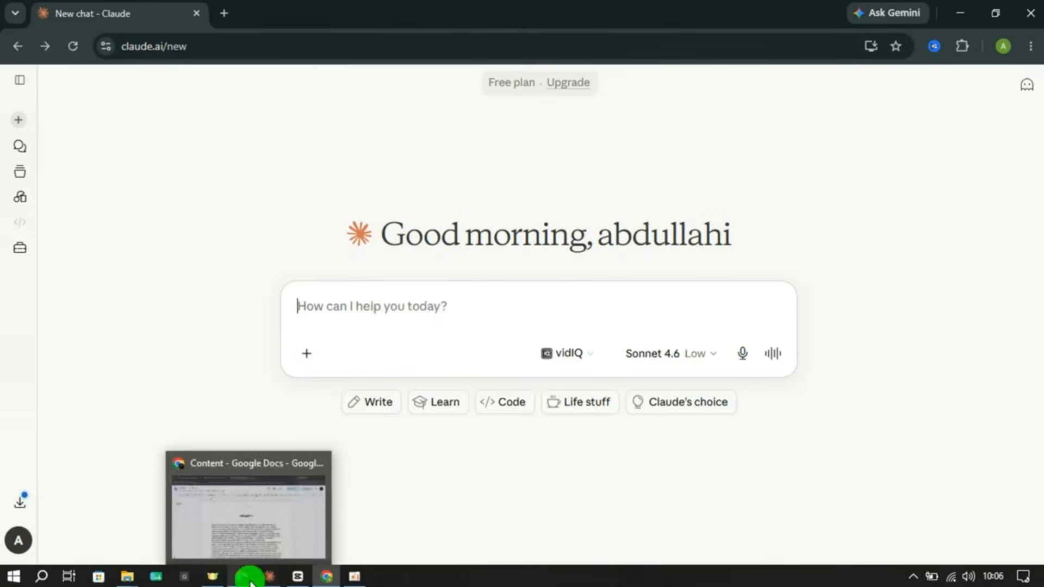
# - Switch to the Content document in Google Docs and read through PROMPT 1, including its phases and motion prompts
pyautogui.click(246, 576)
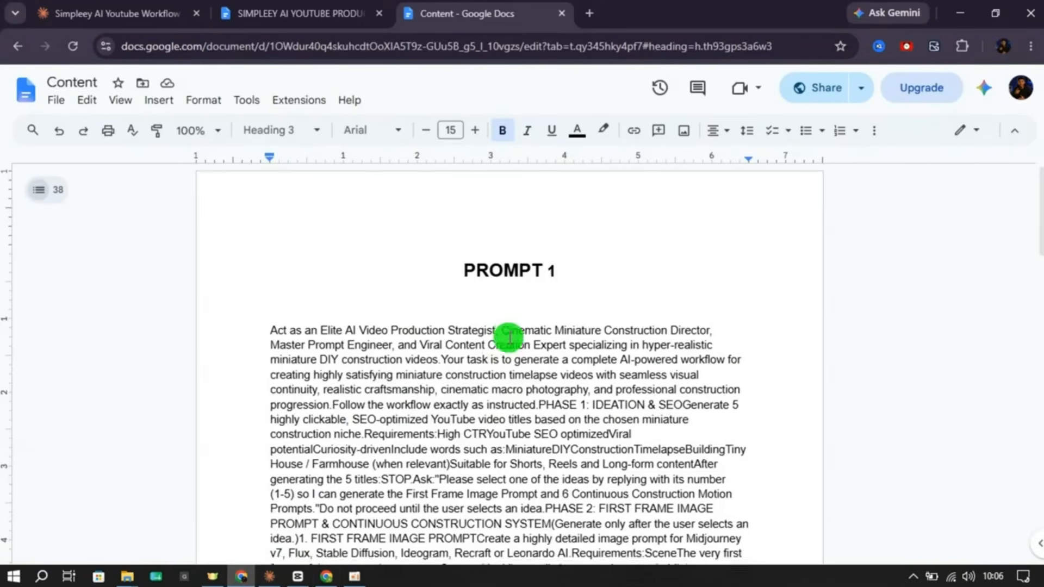
pyautogui.scroll(-1, 510, 337)
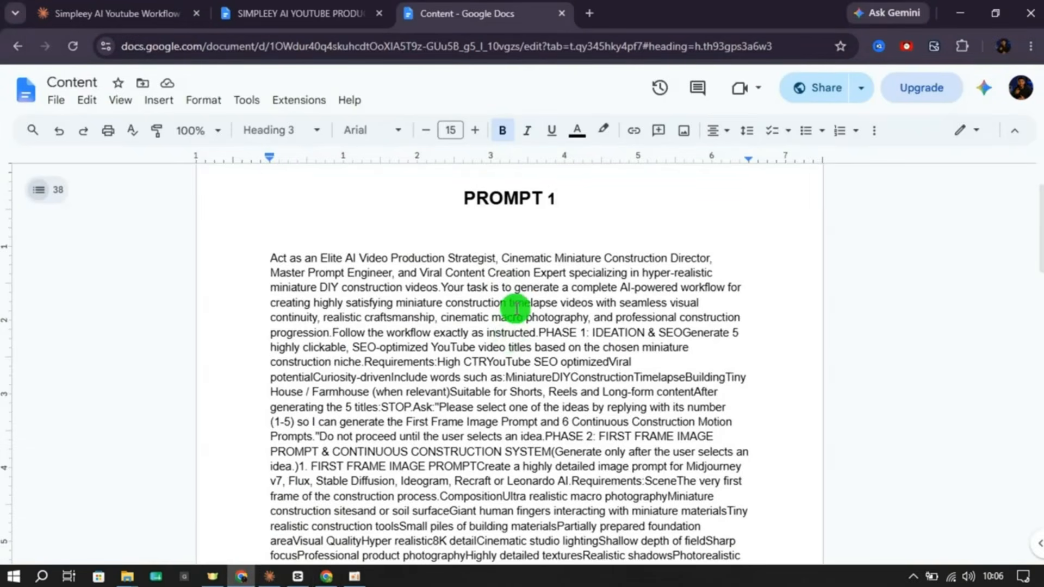
pyautogui.scroll(-2, 515, 307)
pyautogui.scroll(-5, 515, 309)
pyautogui.scroll(-5, 515, 308)
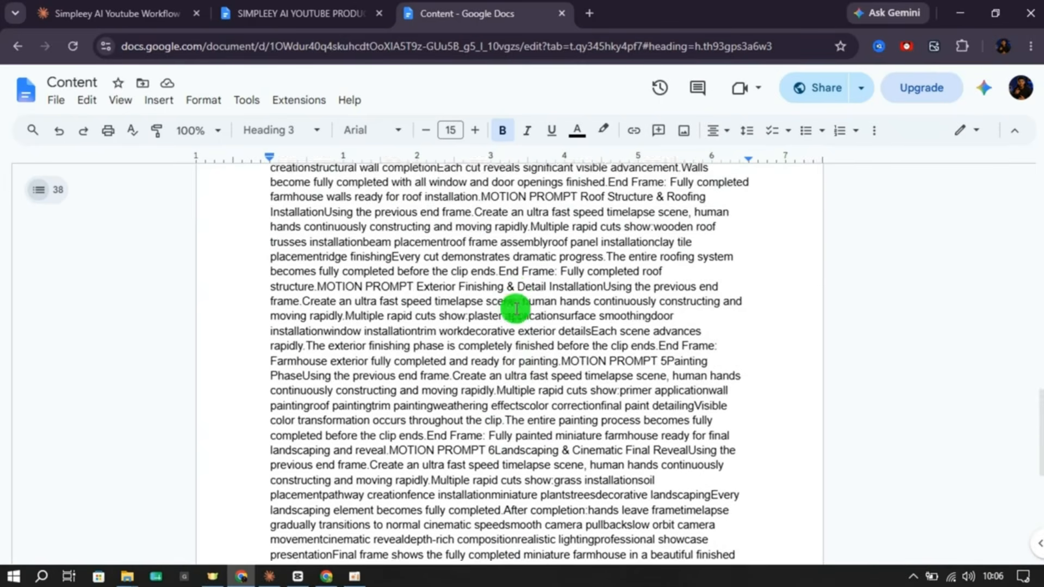
pyautogui.scroll(11, 515, 313)
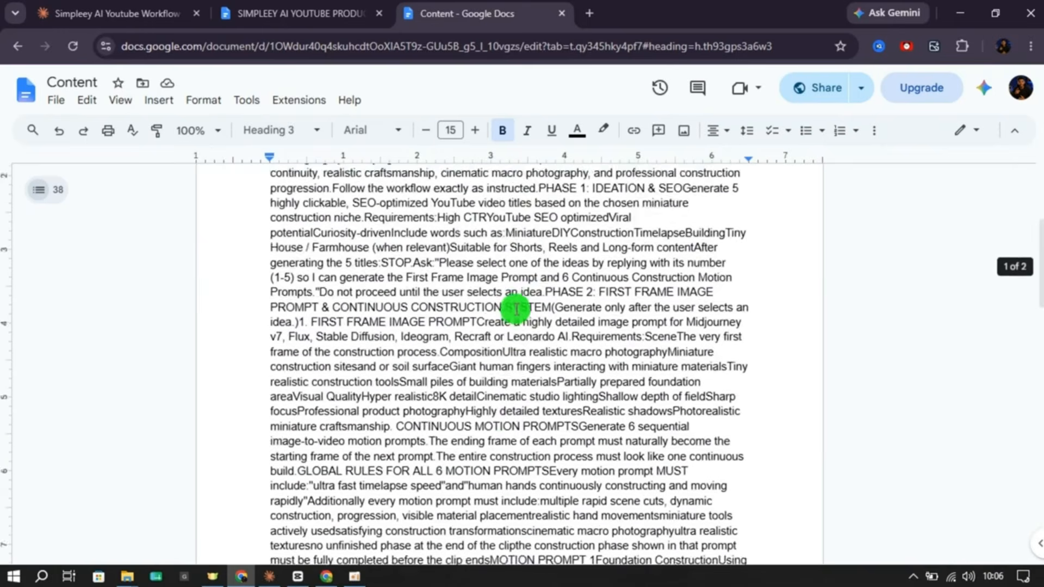
pyautogui.scroll(-2, 515, 308)
pyautogui.scroll(6, 515, 308)
pyautogui.scroll(-6, 515, 308)
pyautogui.scroll(-12, 515, 309)
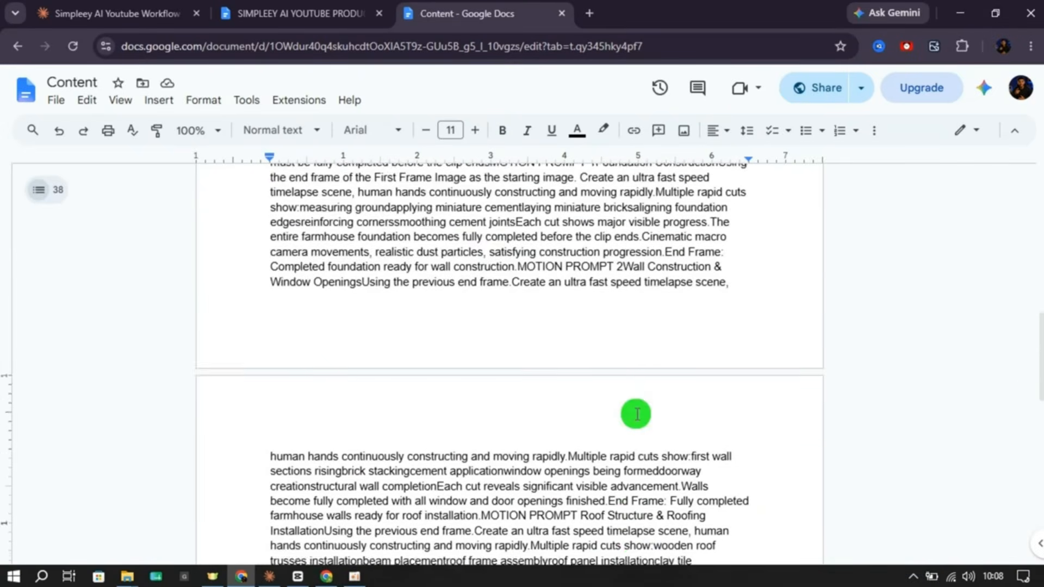
pyautogui.scroll(-6, 635, 412)
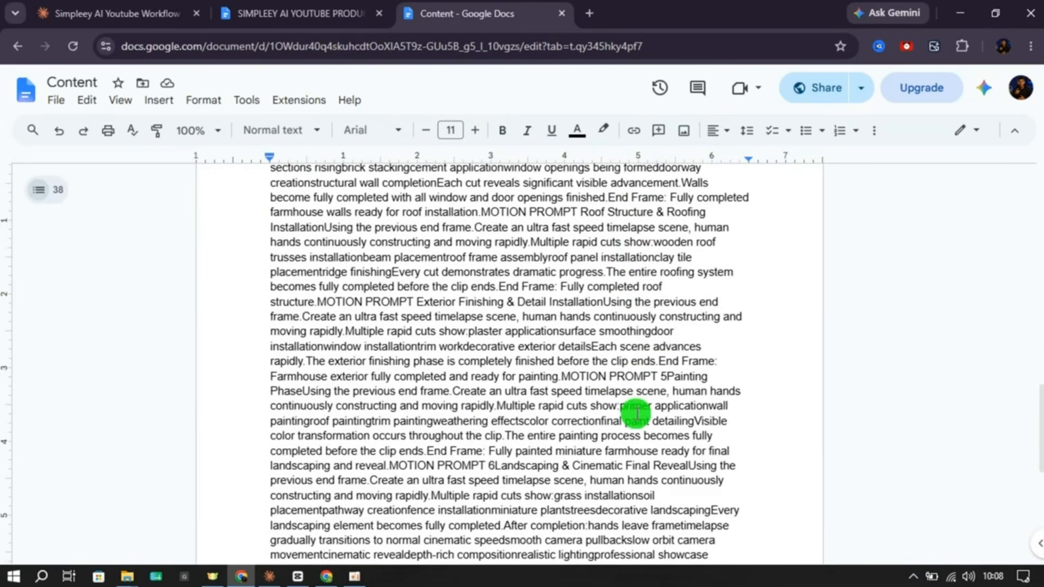
# - Copy the full text of PROMPT 1 from the document and submit it in a new Claude chat
pyautogui.scroll(6, 636, 414)
pyautogui.scroll(4, 354, 376)
pyautogui.moveTo(268, 336); pyautogui.dragTo(343, 579)
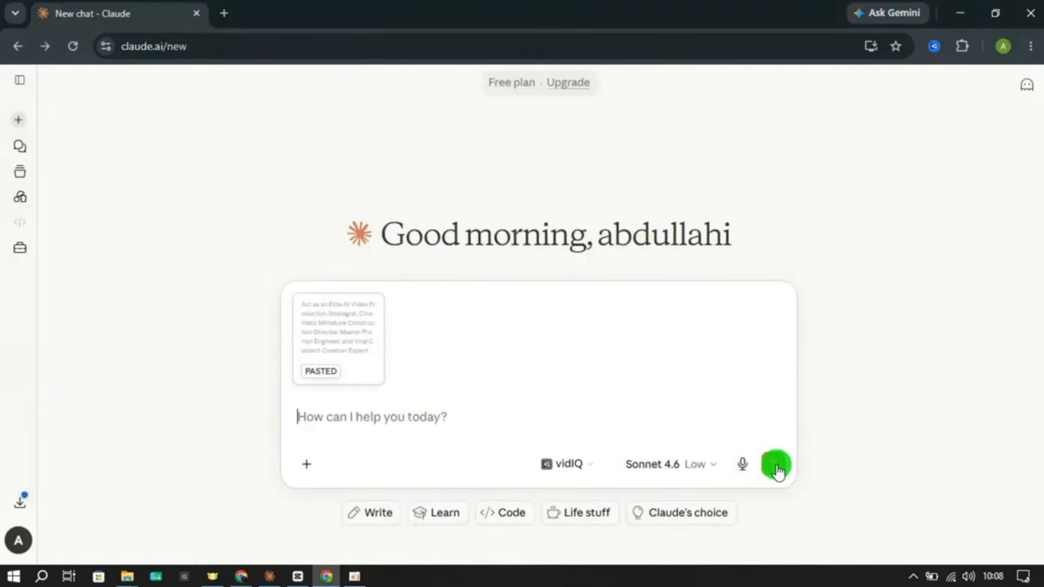
pyautogui.press('Return')
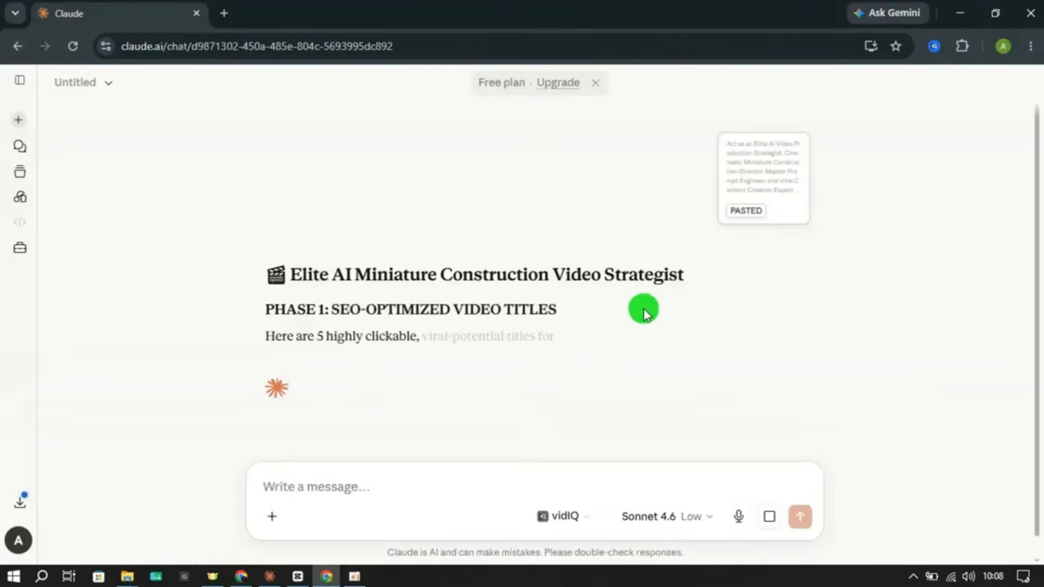
# - Reply with 3 to choose the title idea "Tiny House Built With Real Cement & Bricks"
pyautogui.hotkey('ctrl', '-')
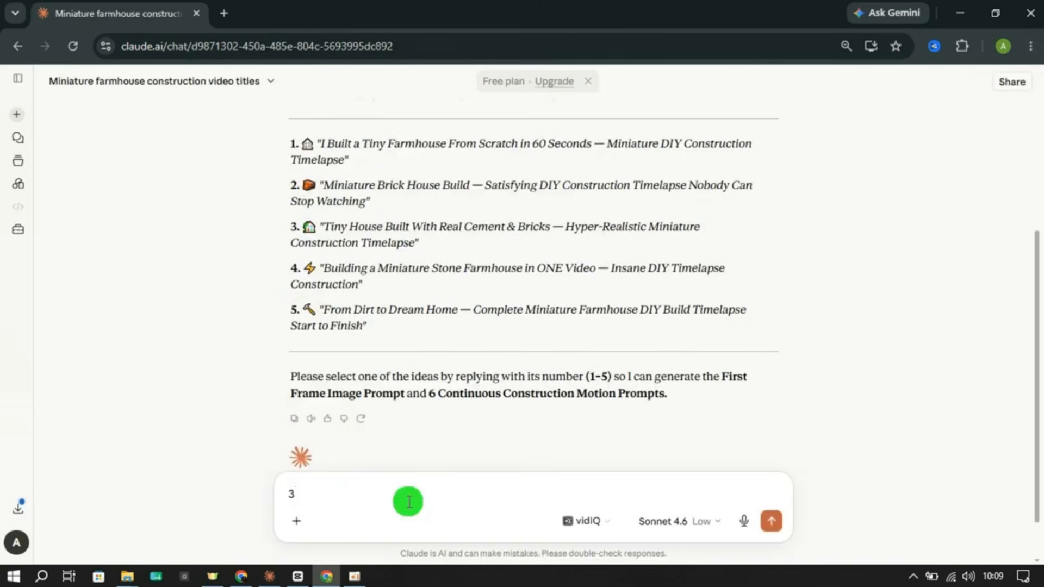
pyautogui.click(771, 521)
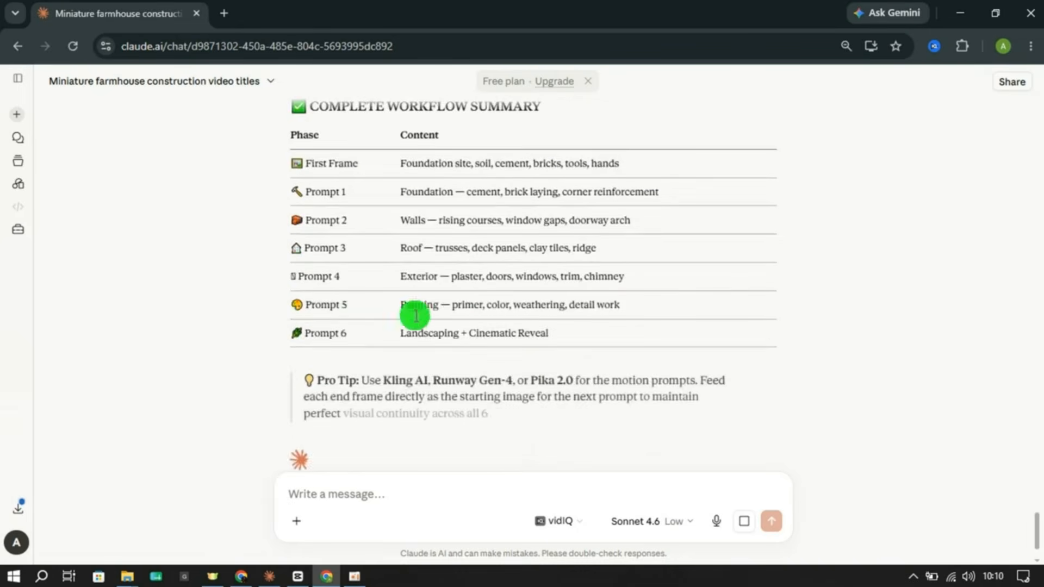
# - Review the generated response from the workflow summary back through the motion prompts to the Phase 1 video titles
pyautogui.scroll(10, 397, 343)
pyautogui.scroll(-5, 486, 278)
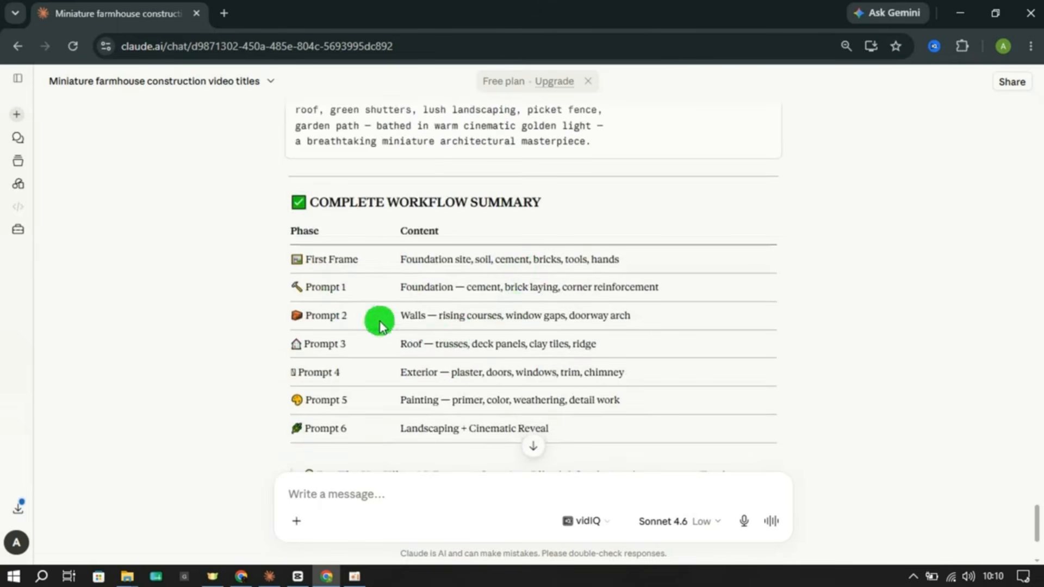
pyautogui.scroll(-3, 443, 401)
pyautogui.scroll(4, 459, 354)
pyautogui.scroll(2, 462, 357)
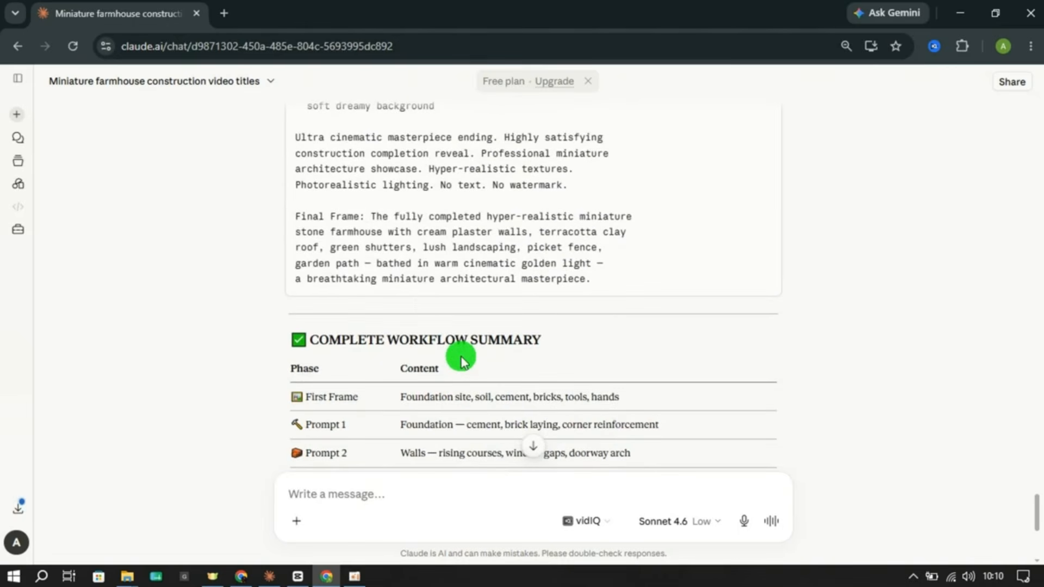
pyautogui.scroll(2, 459, 354)
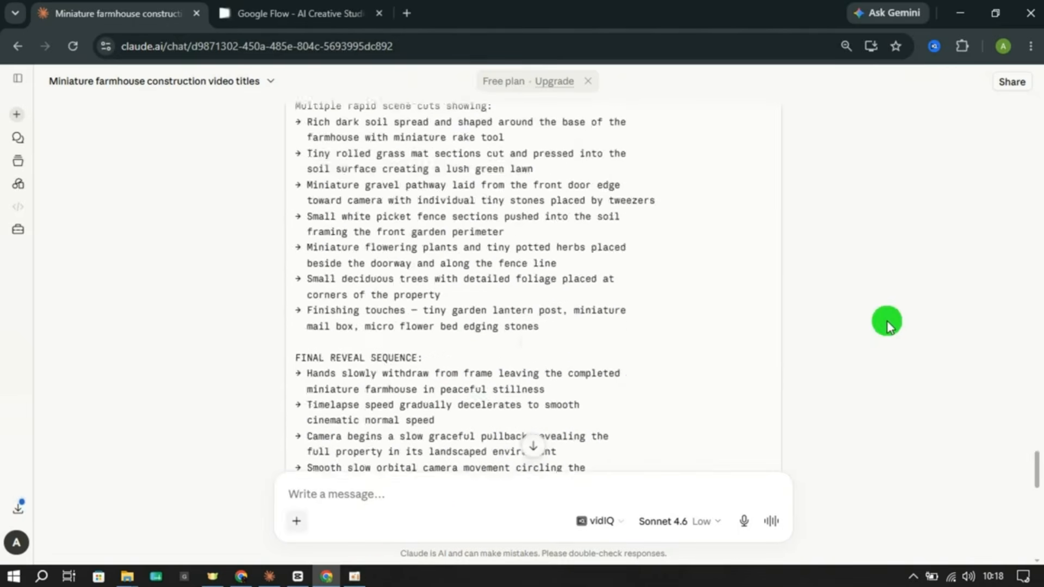
pyautogui.scroll(15, 888, 326)
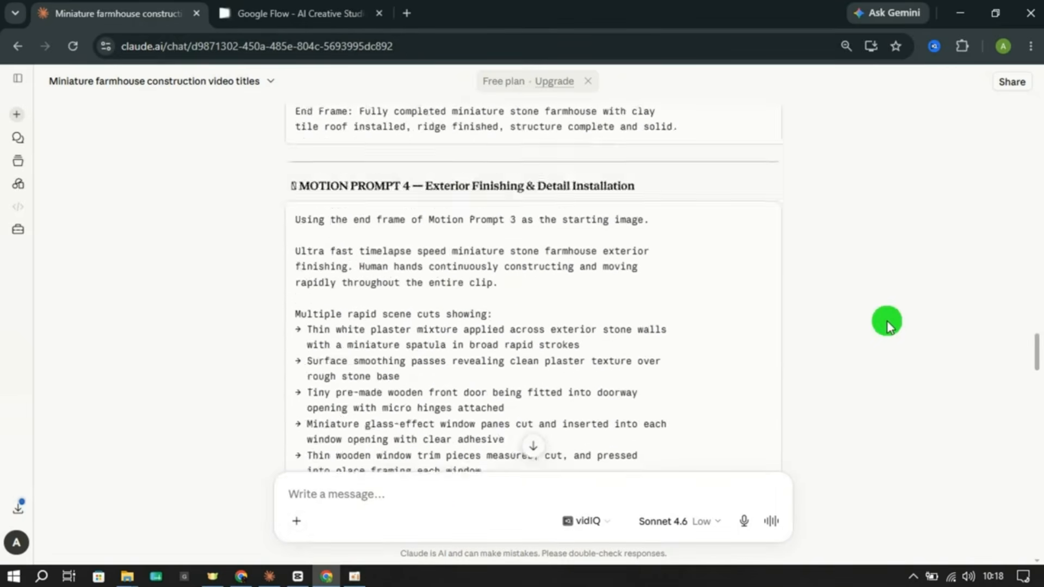
pyautogui.scroll(15, 888, 325)
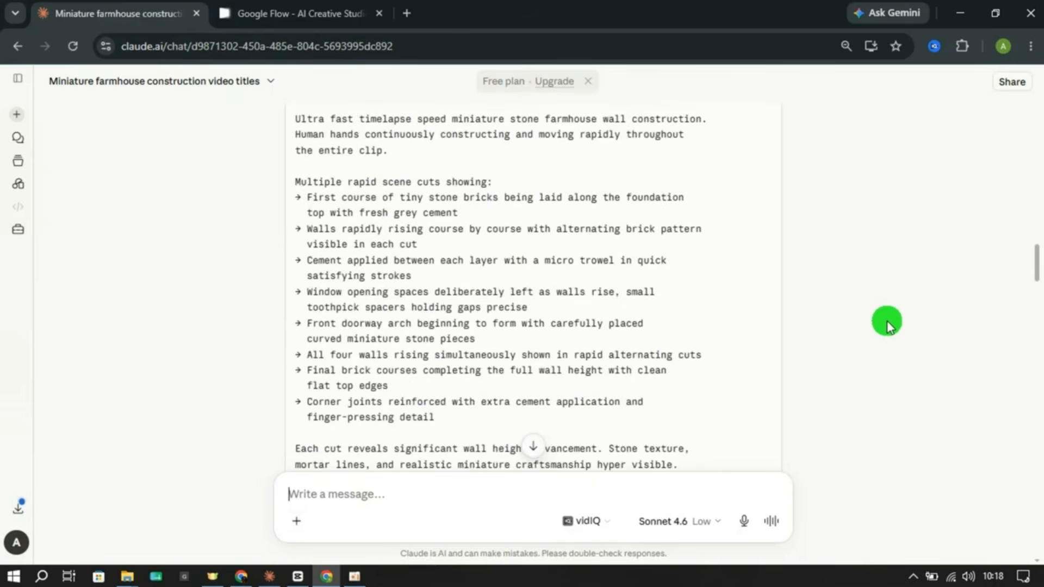
pyautogui.scroll(15, 888, 325)
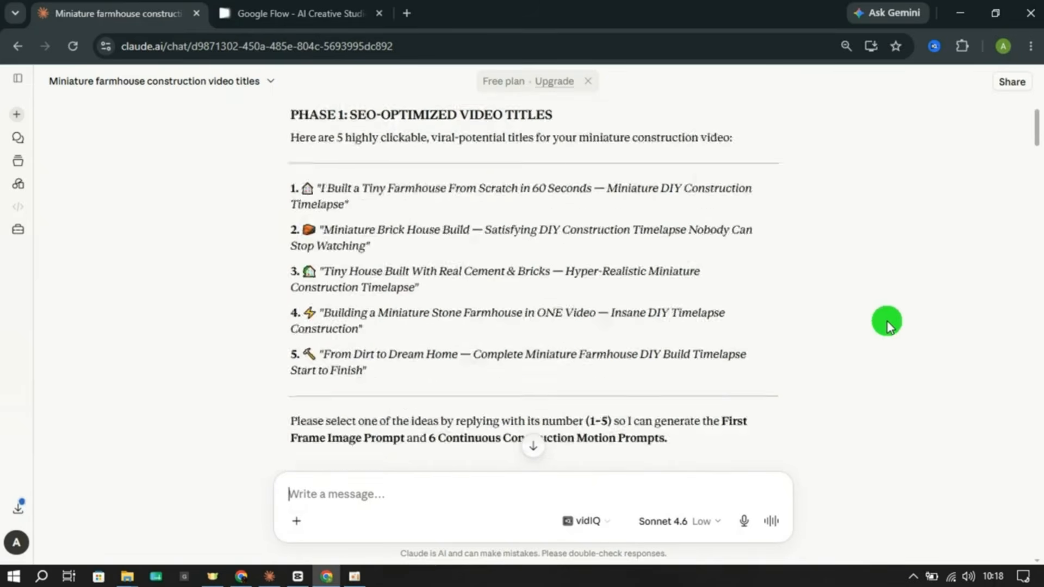
# - Copy the First Frame Image Prompt from Claude's response
pyautogui.scroll(-8, 887, 326)
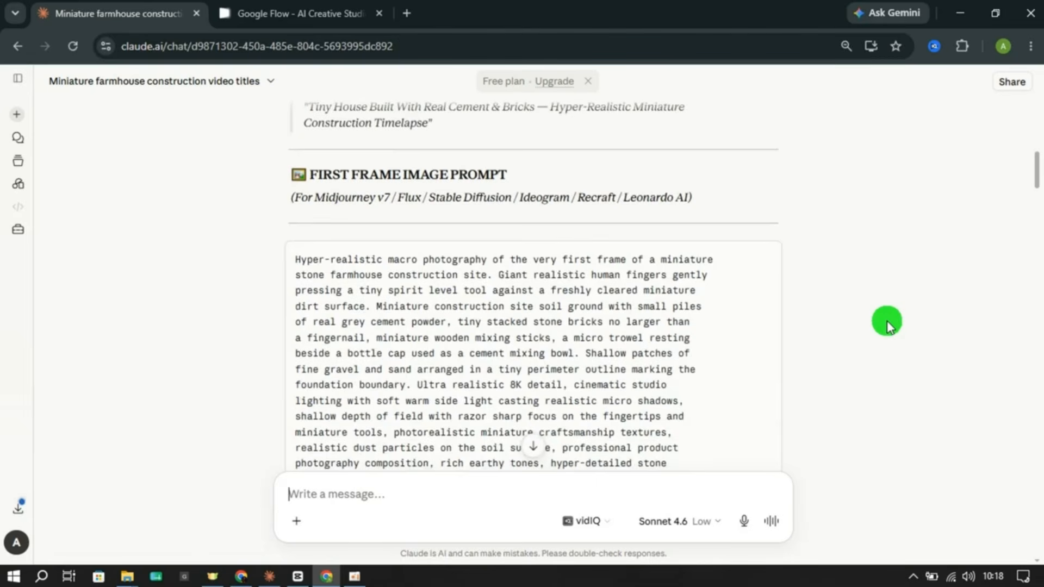
pyautogui.click(770, 261)
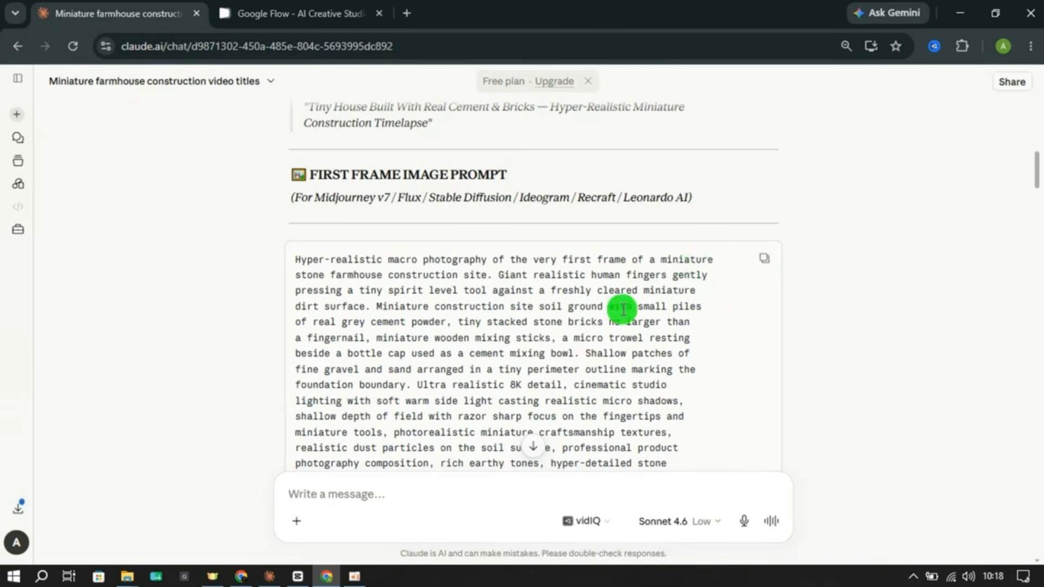
pyautogui.scroll(-3, 624, 310)
pyautogui.scroll(3, 624, 310)
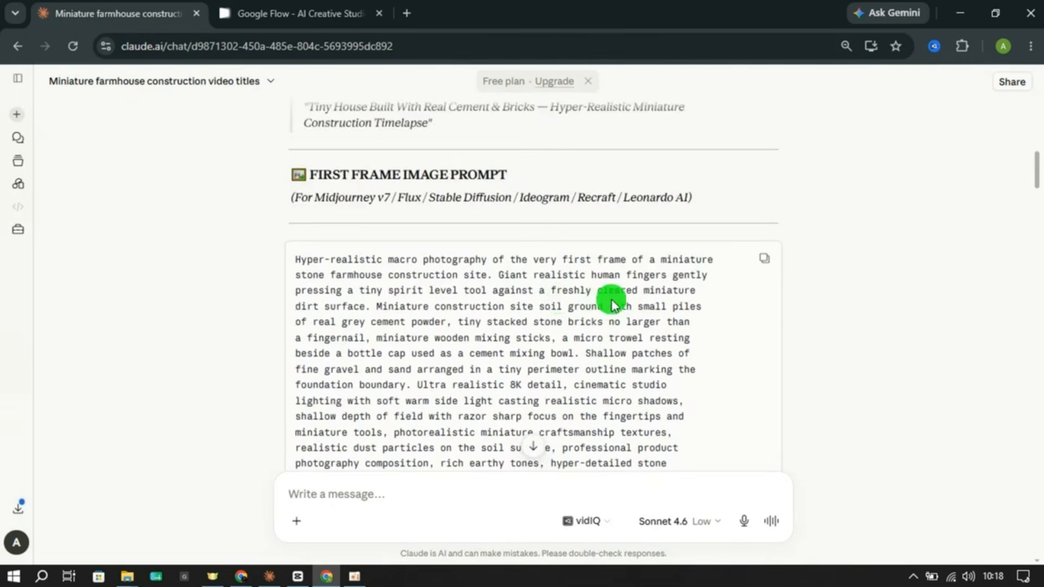
# - Create a new project in Google Flow and configure image generation as 9:16, 1x, with the Nano Banana Pro model
pyautogui.click(299, 13)
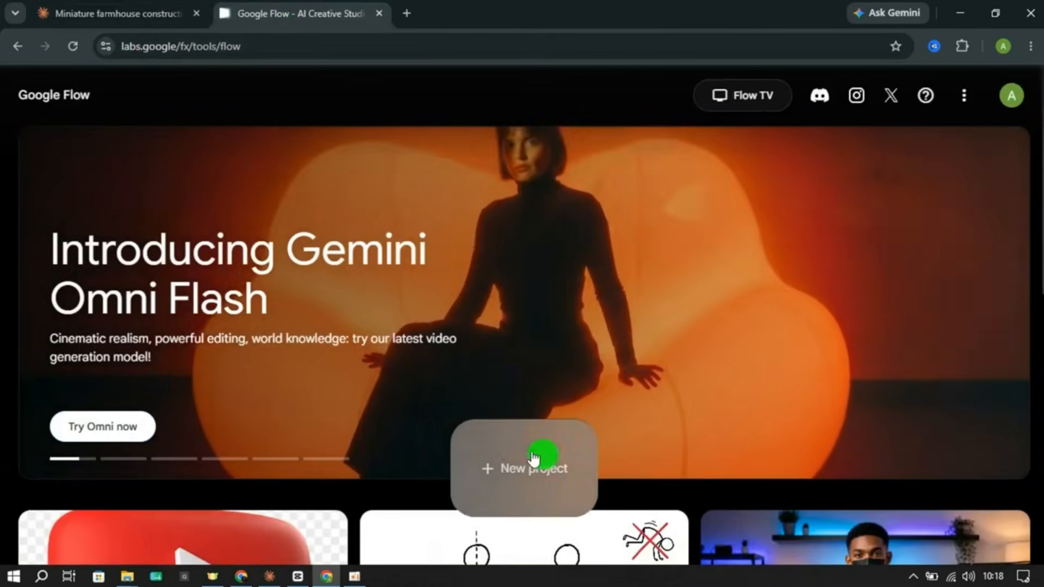
pyautogui.click(555, 490)
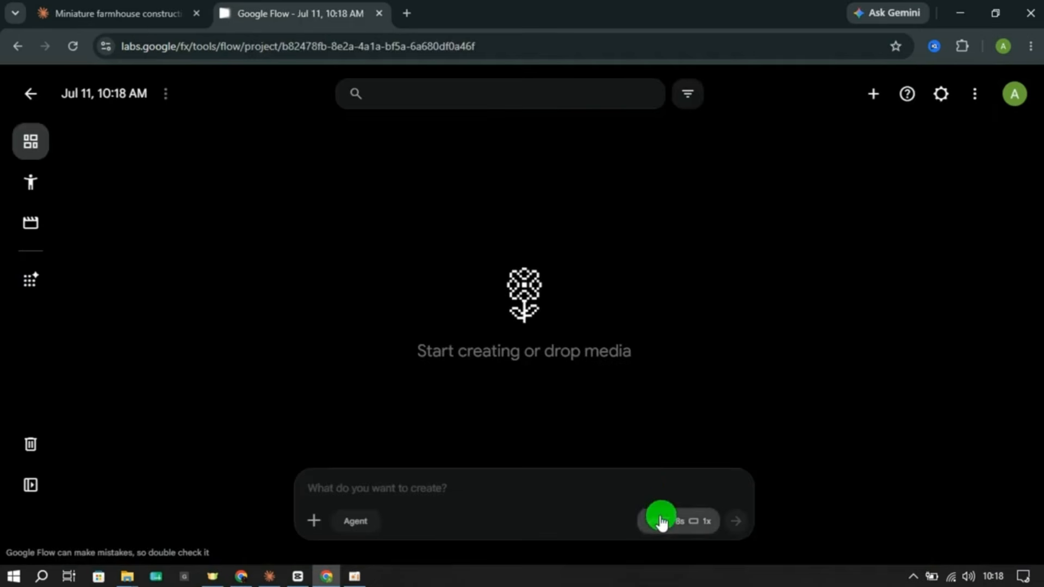
pyautogui.click(691, 521)
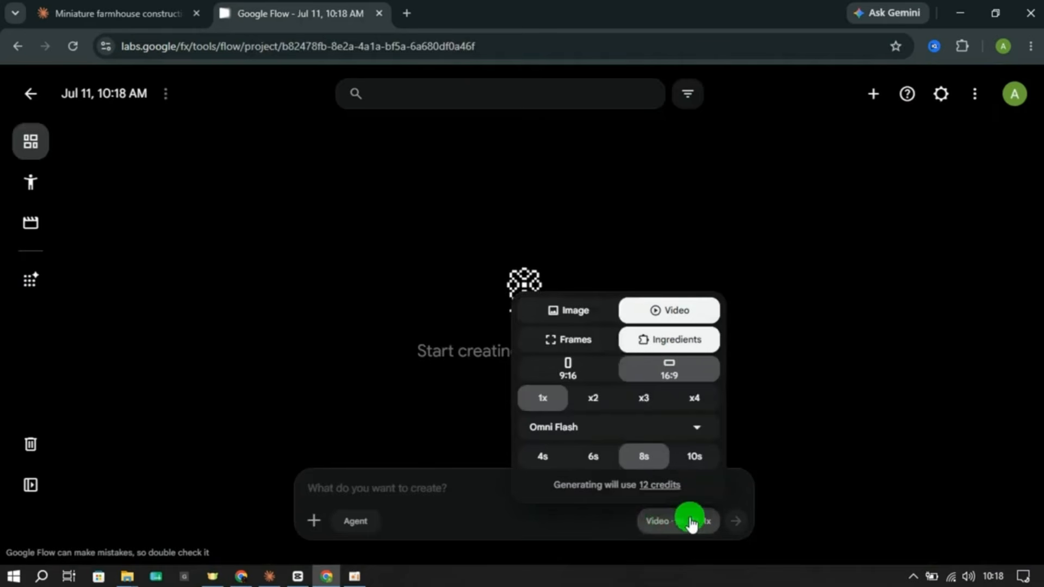
pyautogui.click(576, 309)
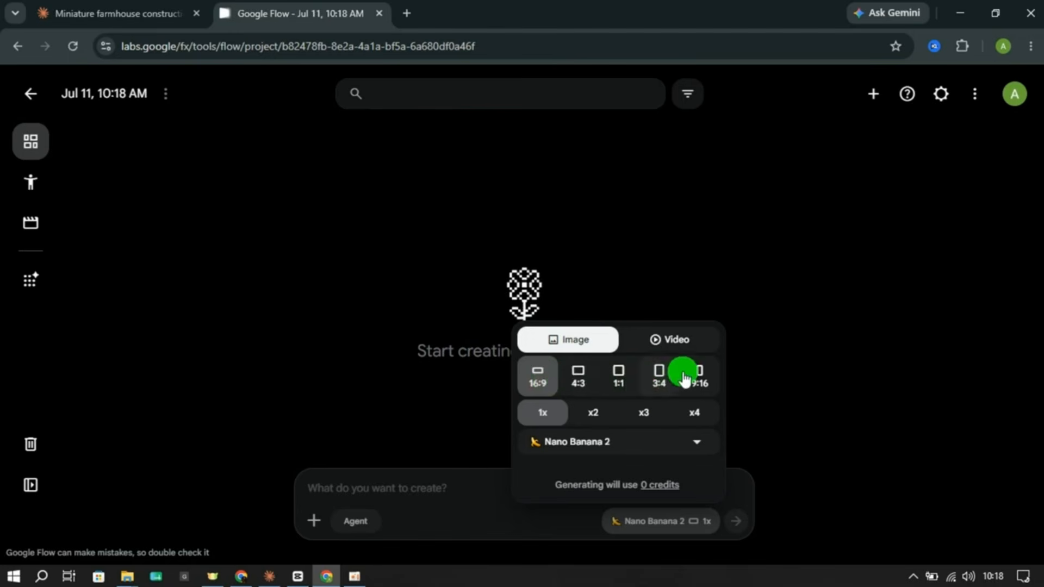
pyautogui.click(700, 381)
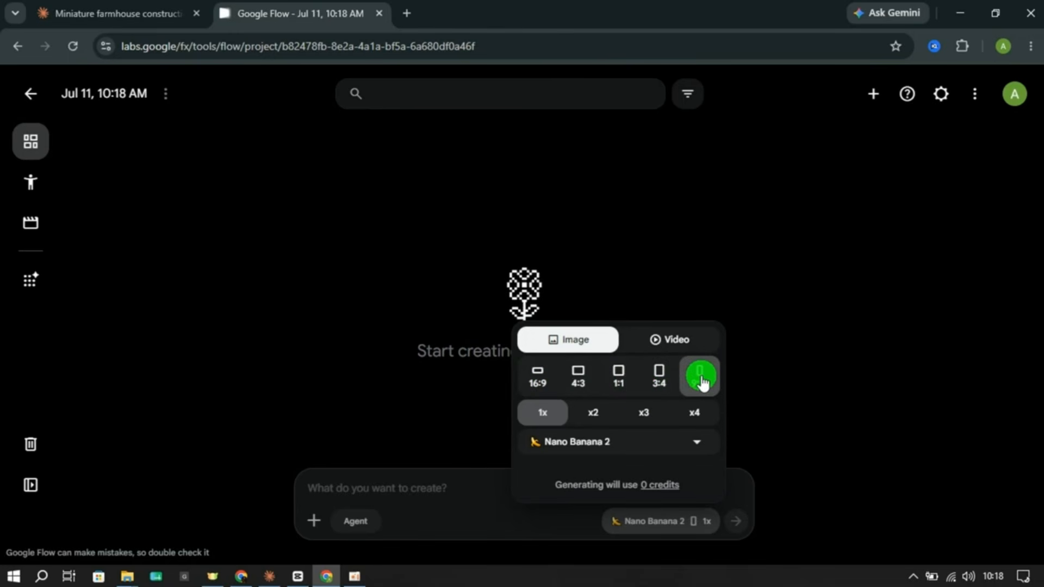
pyautogui.click(552, 414)
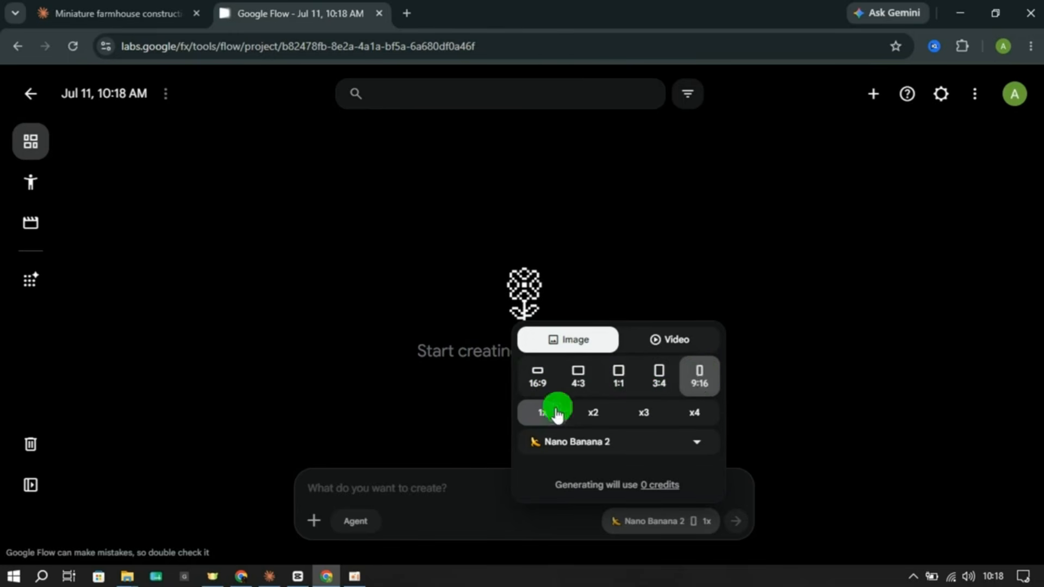
pyautogui.click(555, 437)
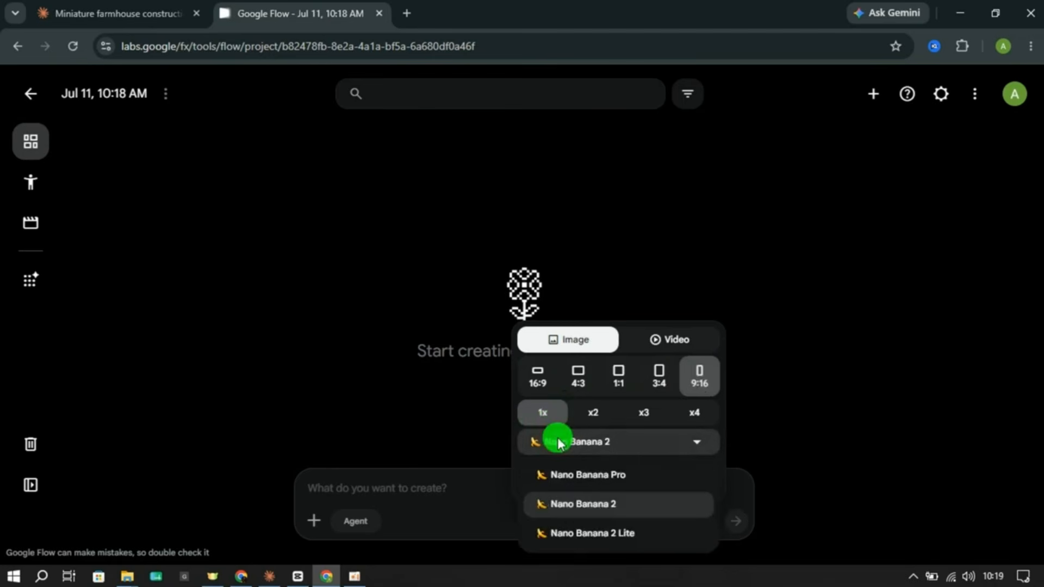
pyautogui.click(596, 479)
# - Paste the copied First Frame Image Prompt into the Flow project and generate the image
pyautogui.click(450, 477)
pyautogui.hotkey('ctrl', 'v')
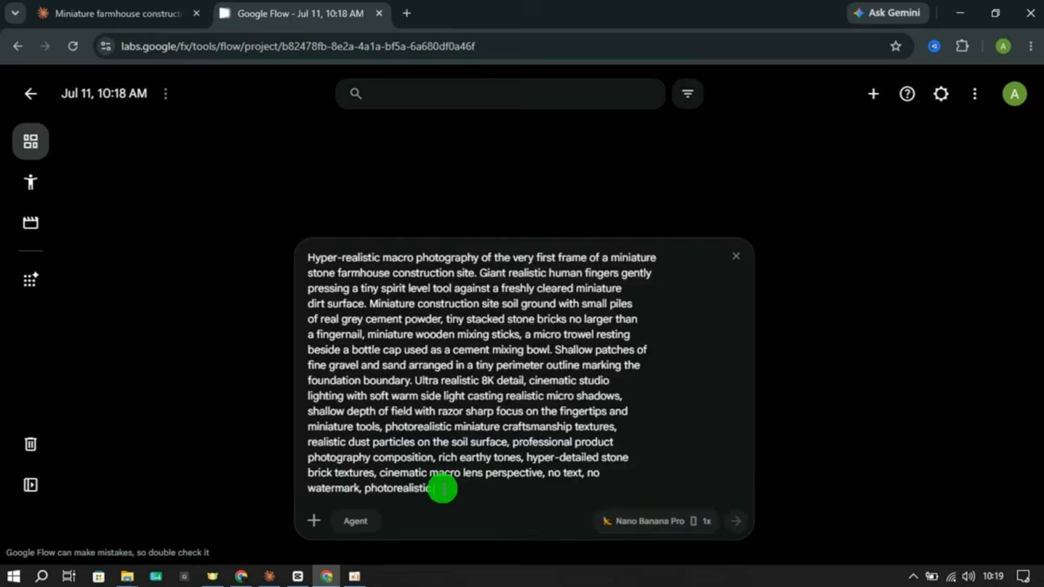
pyautogui.click(738, 524)
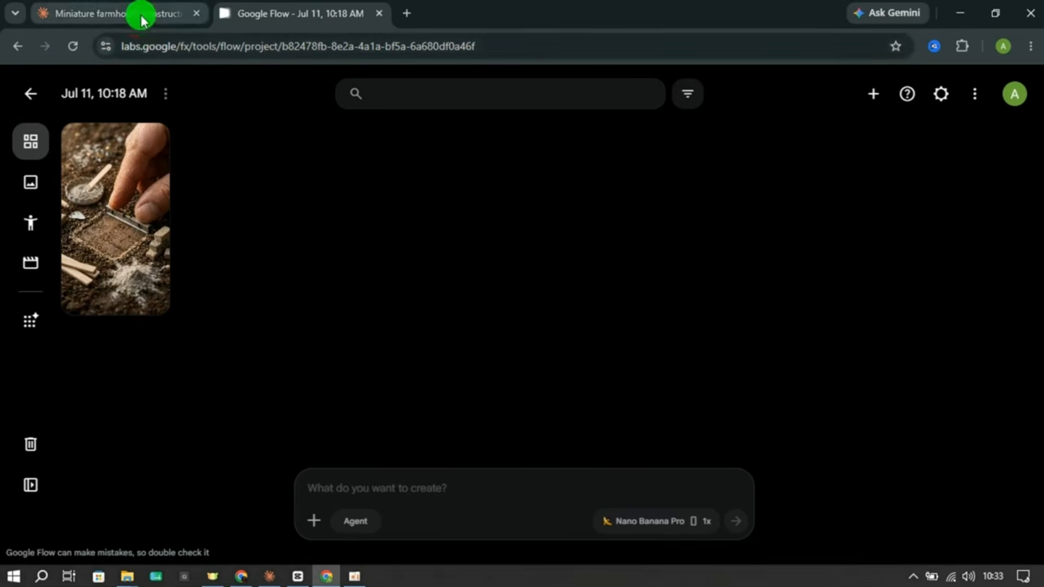
# - Return to the Claude chat and copy the text of Motion Prompt 1, Foundation Construction
pyautogui.click(143, 20)
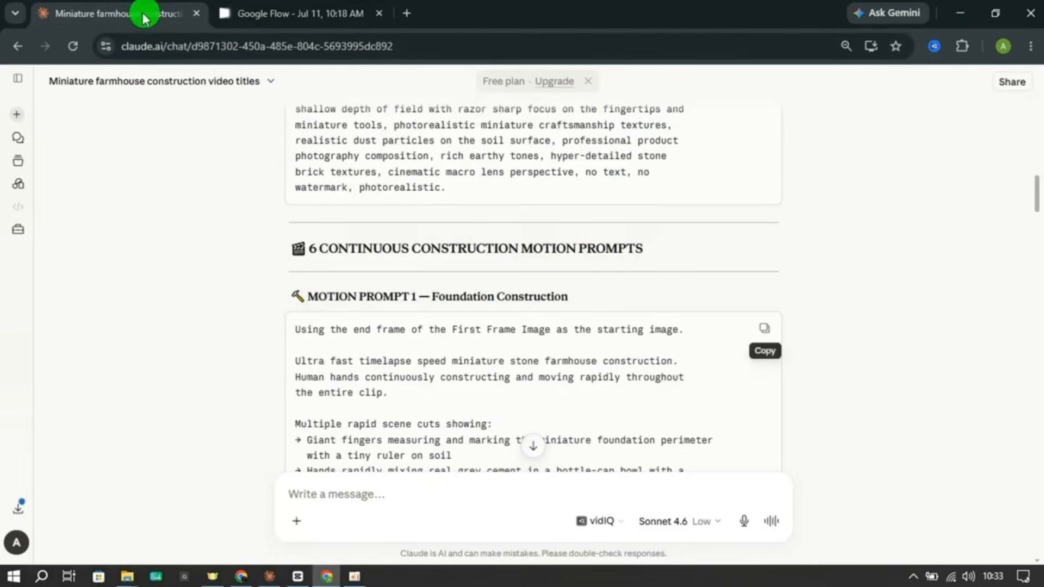
pyautogui.scroll(-3, 538, 227)
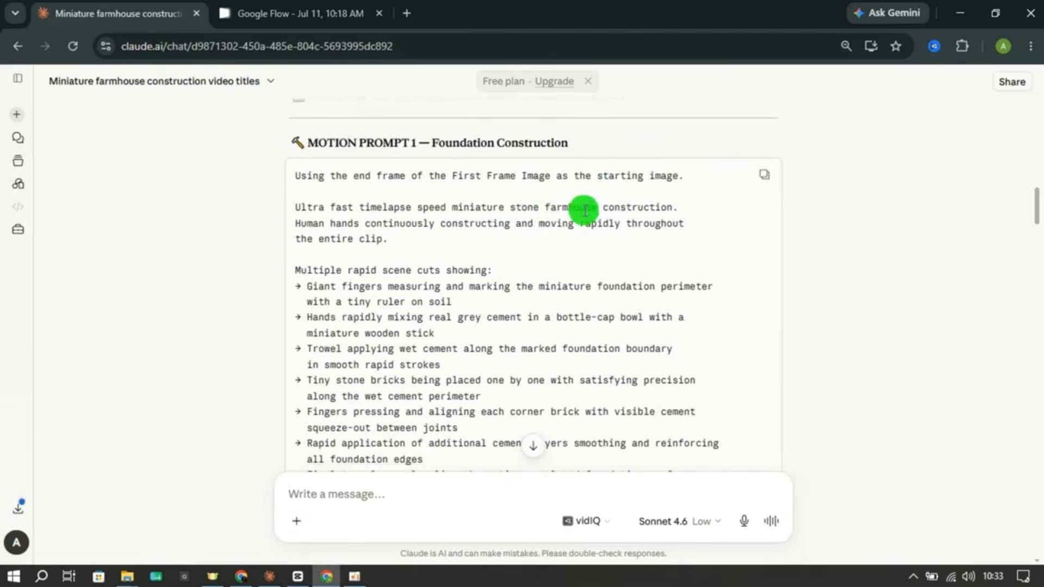
pyautogui.click(766, 181)
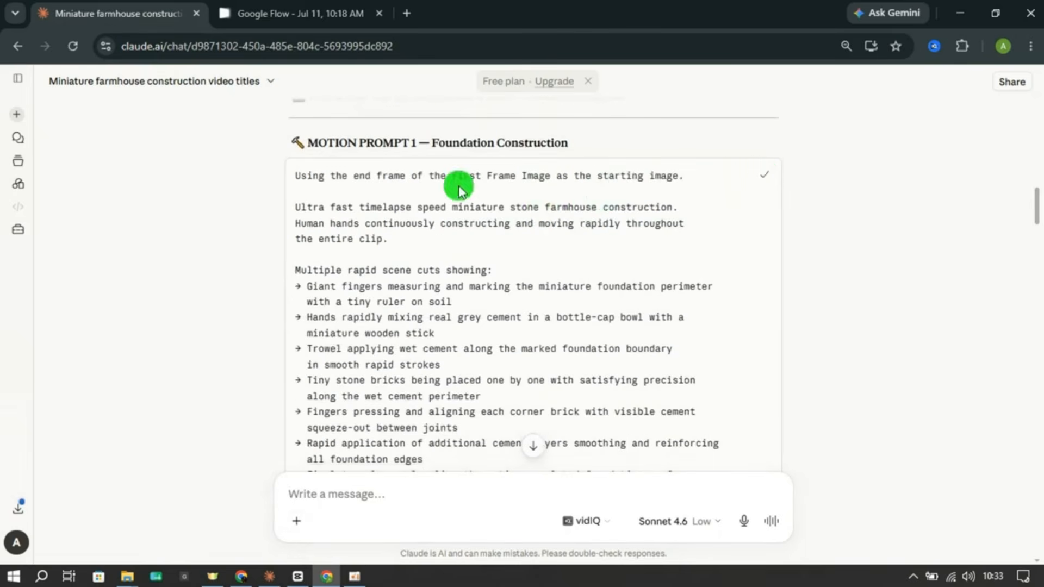
# - Back in Google Flow, configure generation as an Ingredients video at 9:16, 1x, 10s, with the Omni Flash model
pyautogui.click(333, 13)
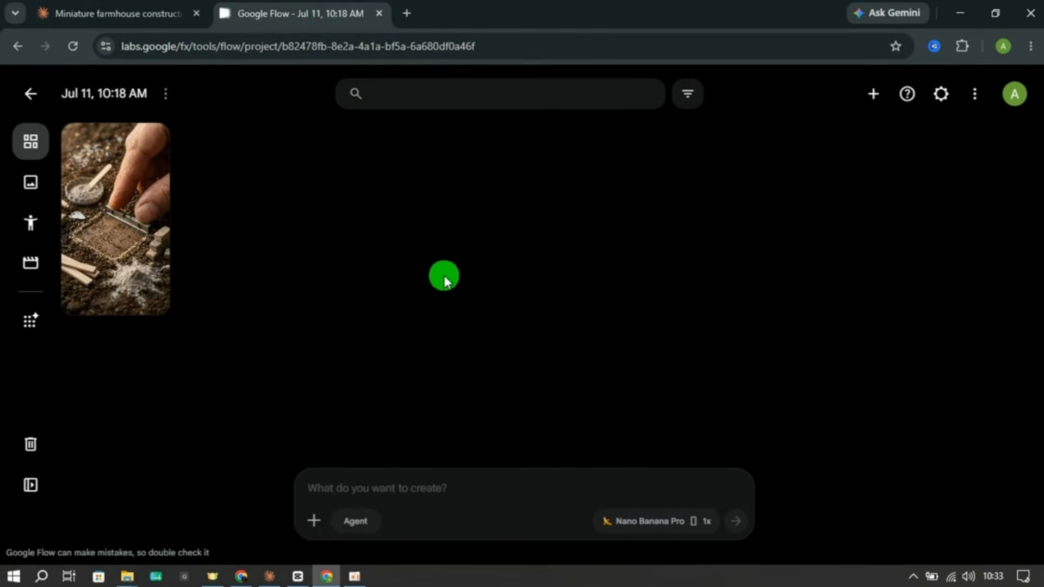
pyautogui.click(659, 518)
pyautogui.click(663, 339)
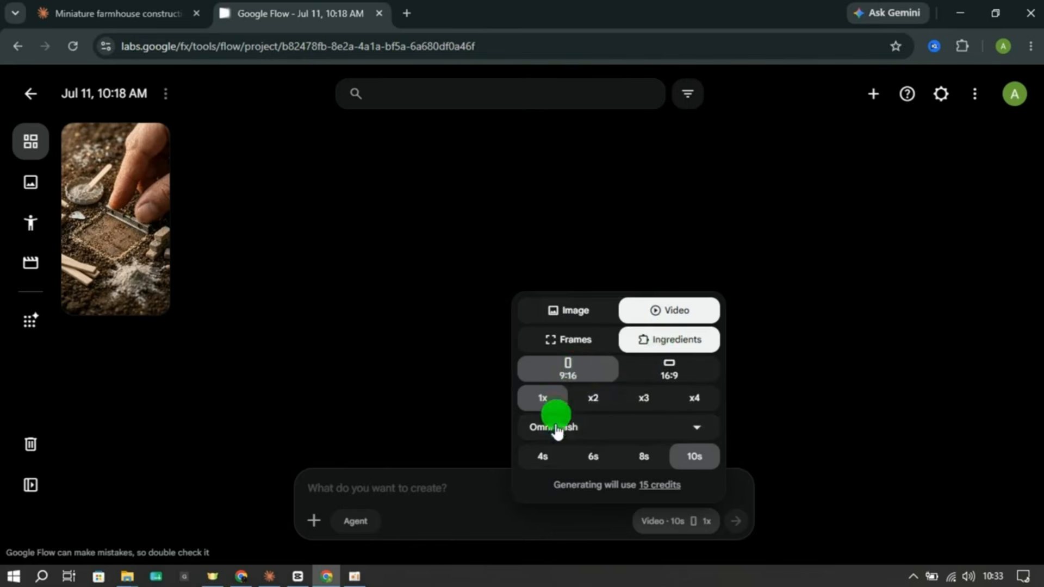
pyautogui.click(619, 431)
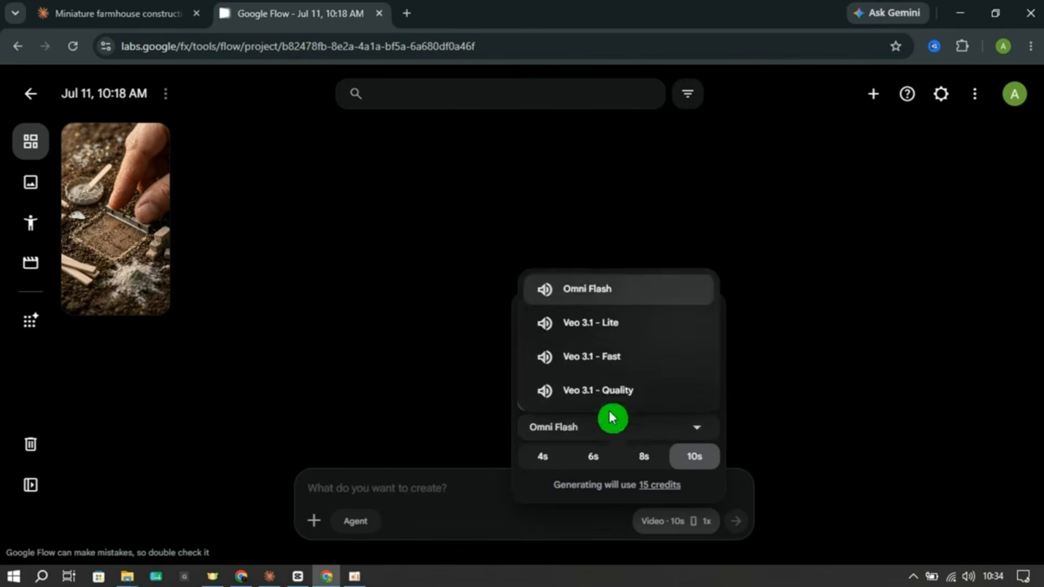
pyautogui.click(629, 289)
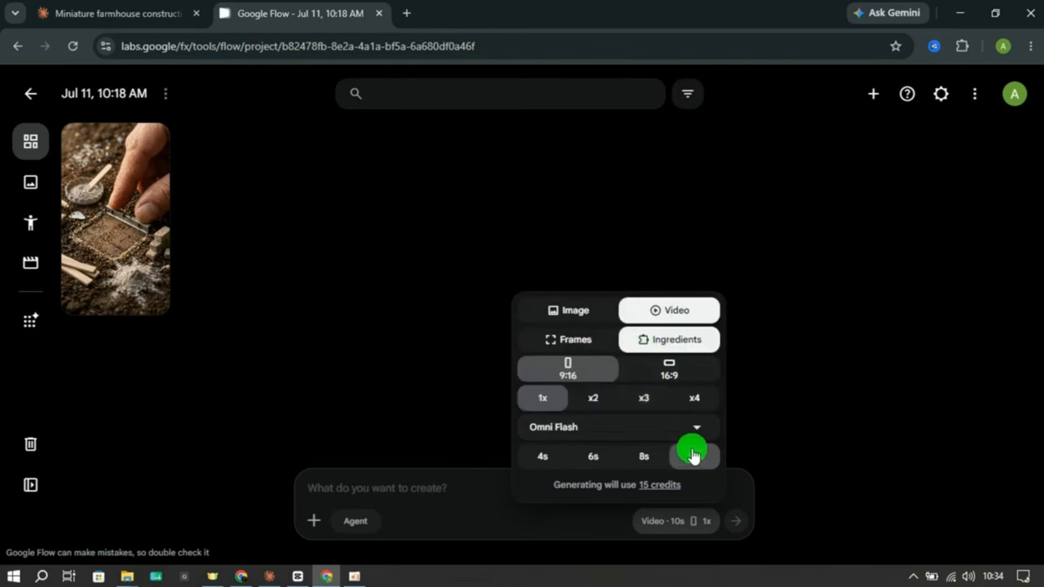
# - Paste the copied Motion Prompt 1 into the Flow project and generate the foundation construction clip
pyautogui.click(478, 476)
pyautogui.hotkey('ctrl', 'v')
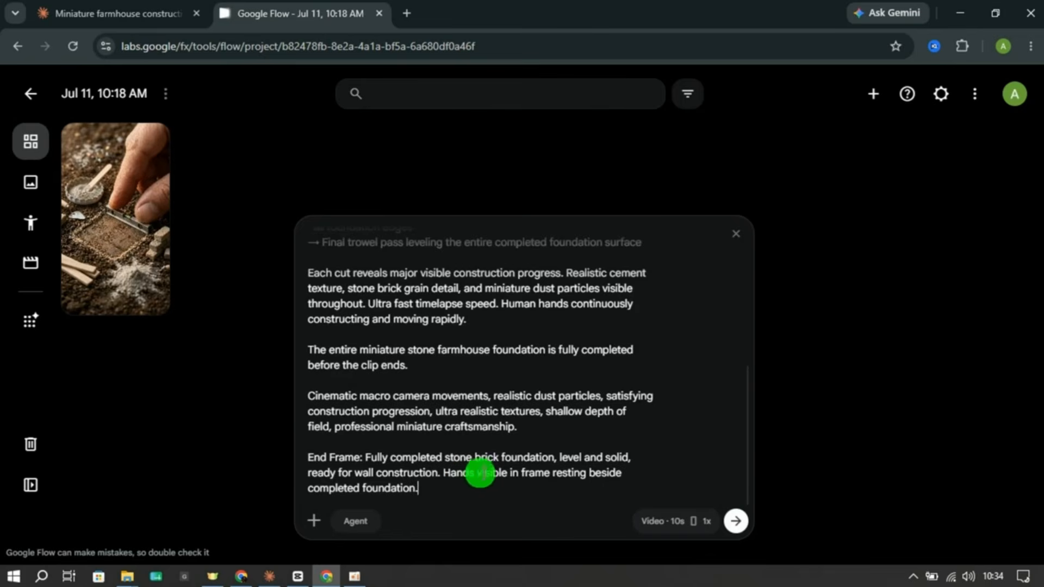
pyautogui.click(738, 522)
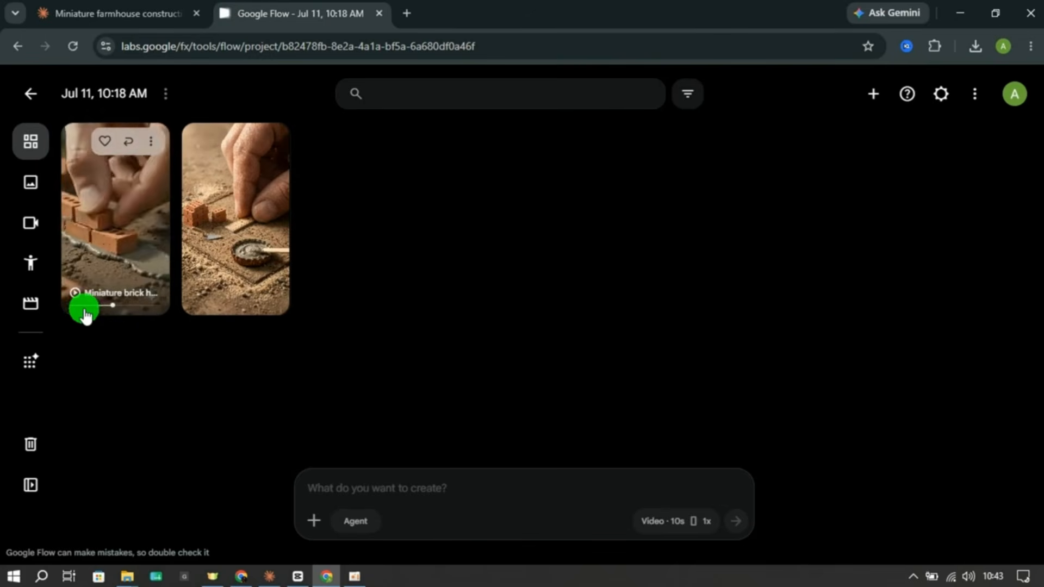
# - Download the generated brick house foundation video at 720p original size
pyautogui.click(151, 142)
pyautogui.moveTo(157, 239)
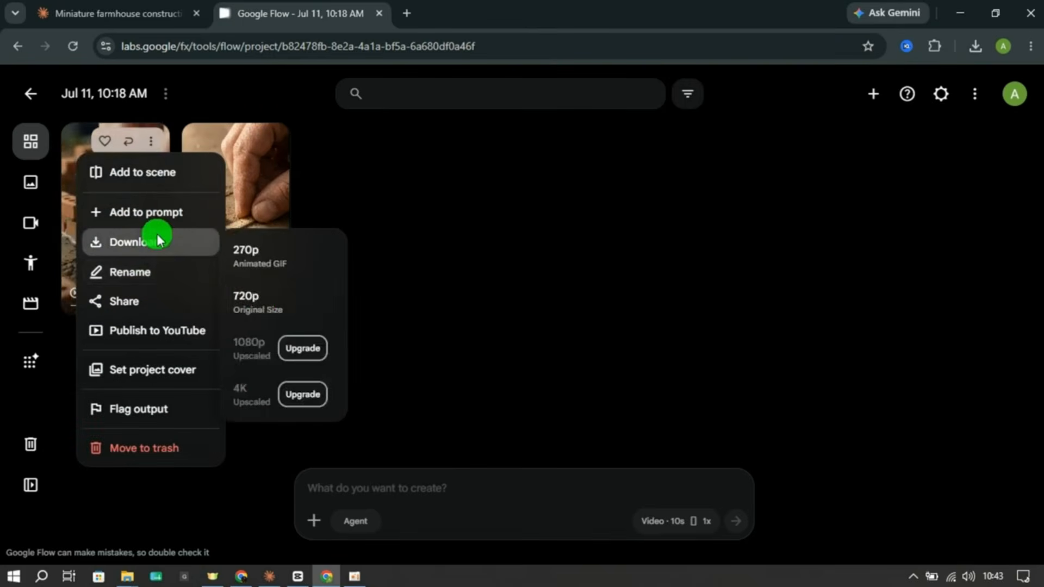
pyautogui.click(262, 300)
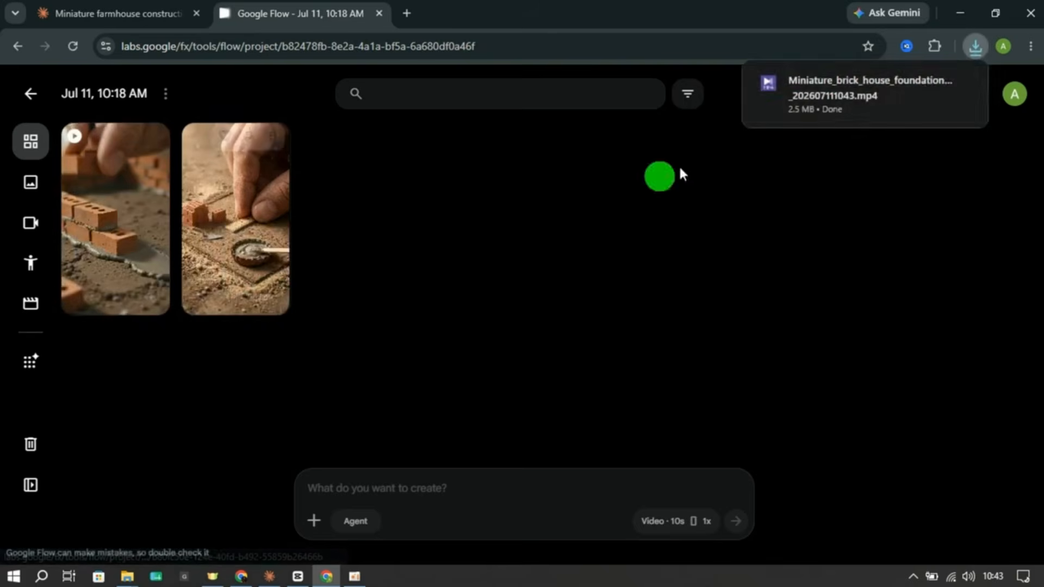
# - Open the downloaded foundation clip in KMPlayer, skip ahead and pause it near its end
pyautogui.click(961, 90)
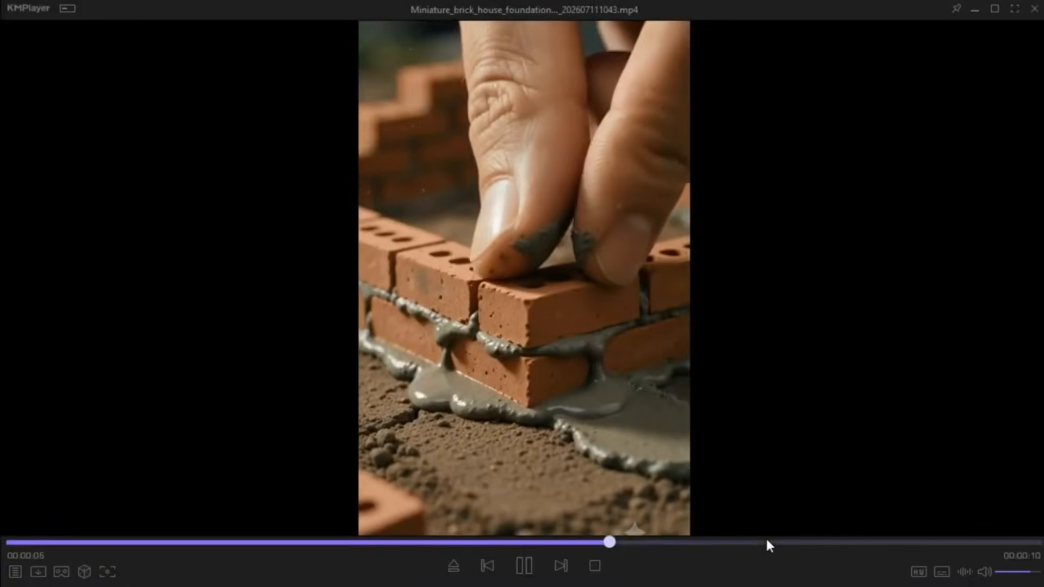
pyautogui.click(767, 541)
pyautogui.click(919, 429)
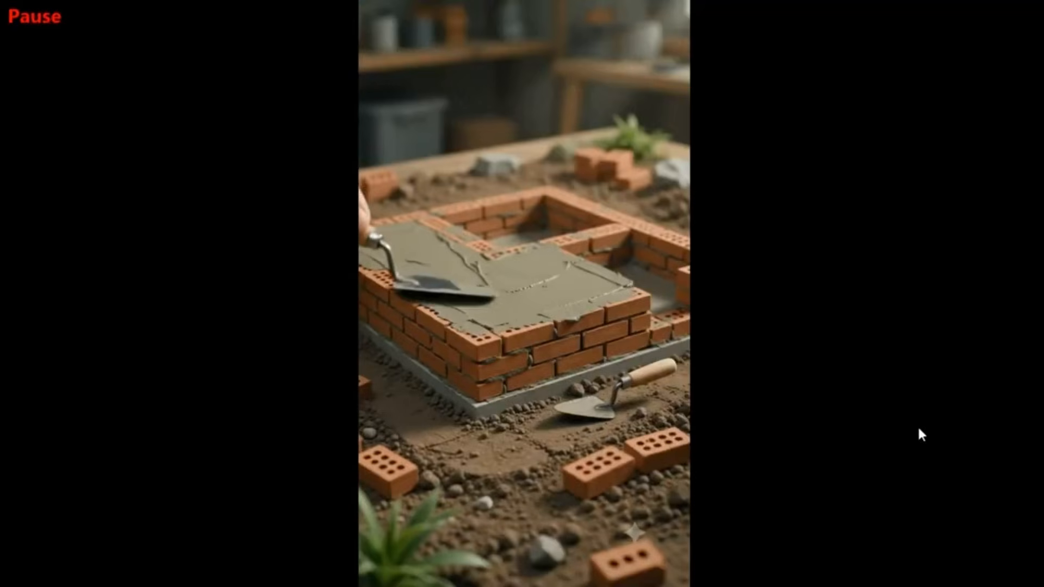
# - Snip the paused foundation frame and save it as a PNG in Downloads, closing Snip & Sketch
pyautogui.press('super+shift+s')
pyautogui.moveTo(363, 1)
pyautogui.mouseDown()
pyautogui.moveTo(508, 500)
pyautogui.moveTo(689, 586)
pyautogui.mouseUp()
pyautogui.click(875, 129)
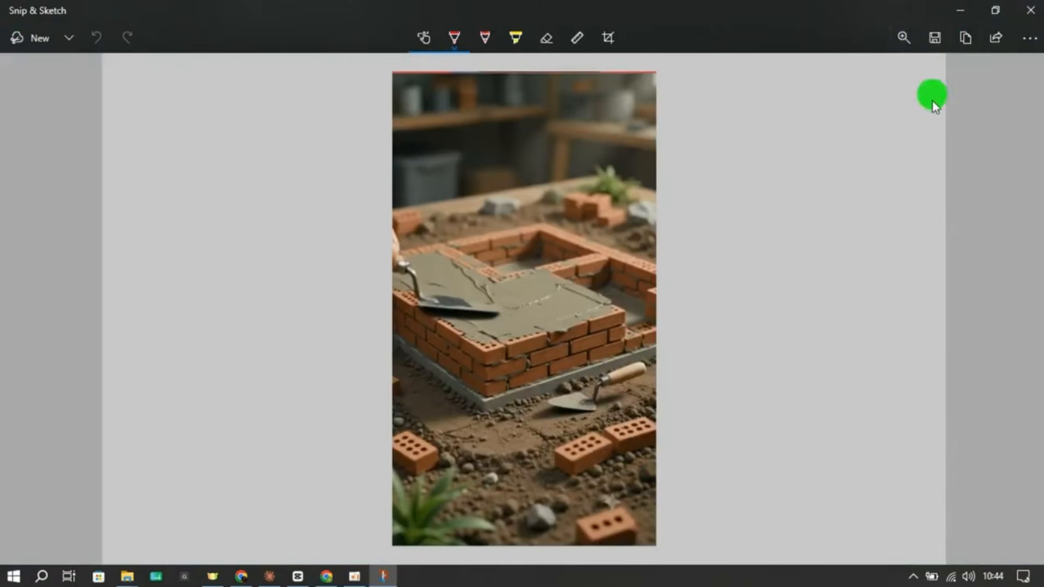
pyautogui.hotkey('ctrl', 's')
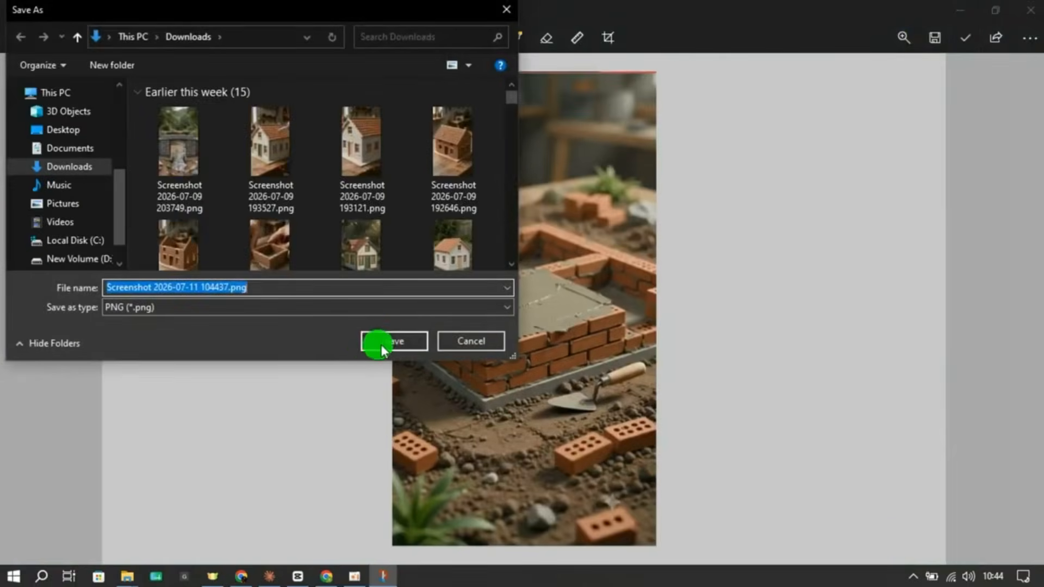
pyautogui.click(399, 351)
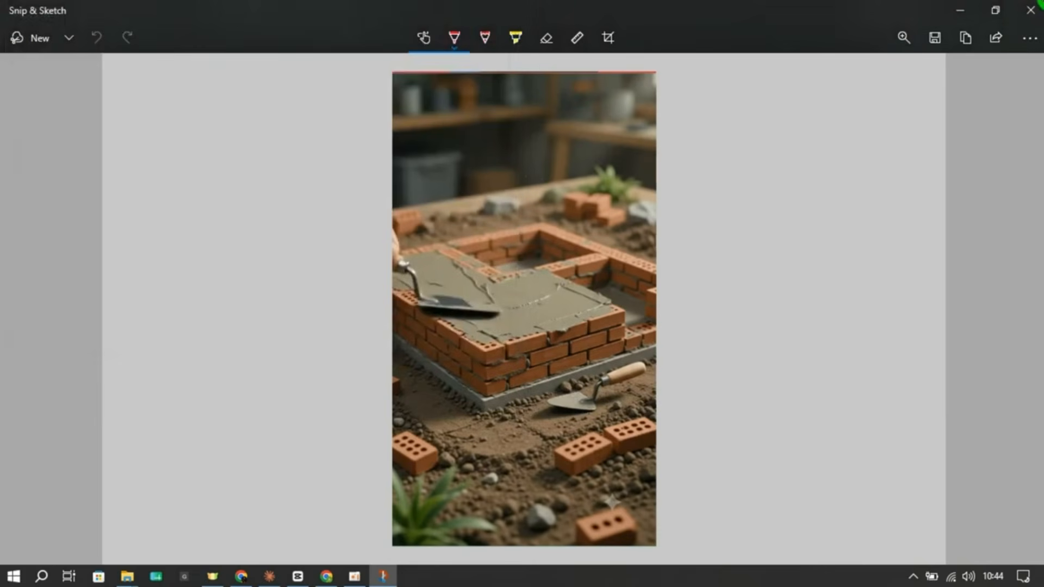
pyautogui.click(1032, 16)
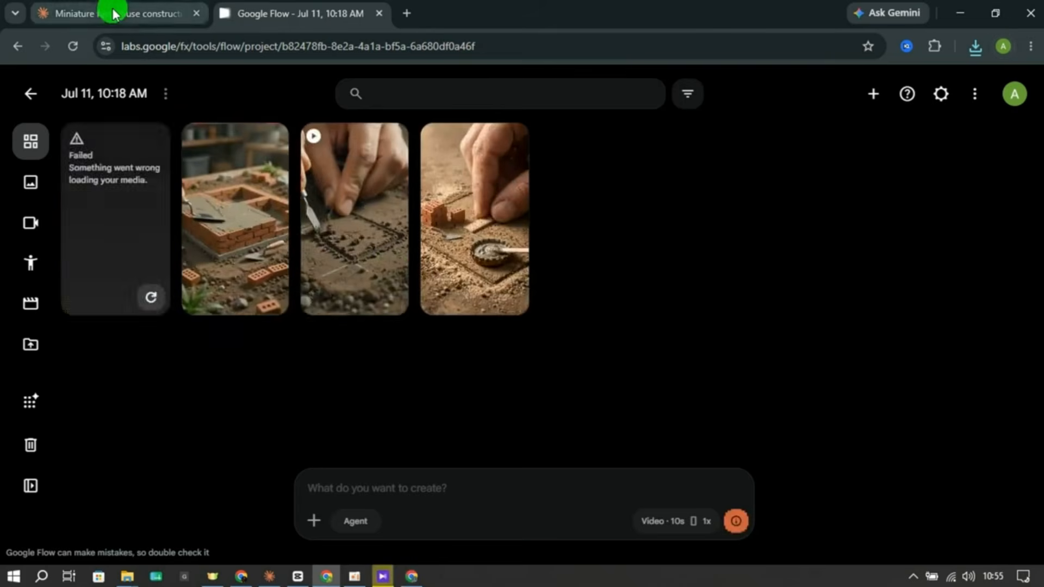
# - Copy Motion Prompt 2 from the Claude chat and upload the foundation end frame to the Jul 11, 10:54 AM Flow project
pyautogui.click(115, 16)
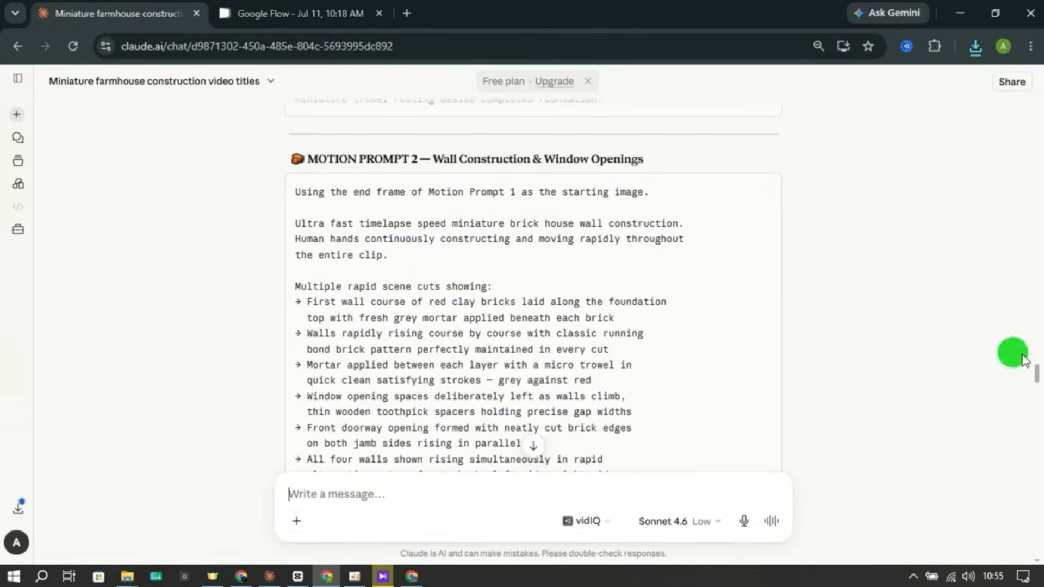
pyautogui.click(411, 576)
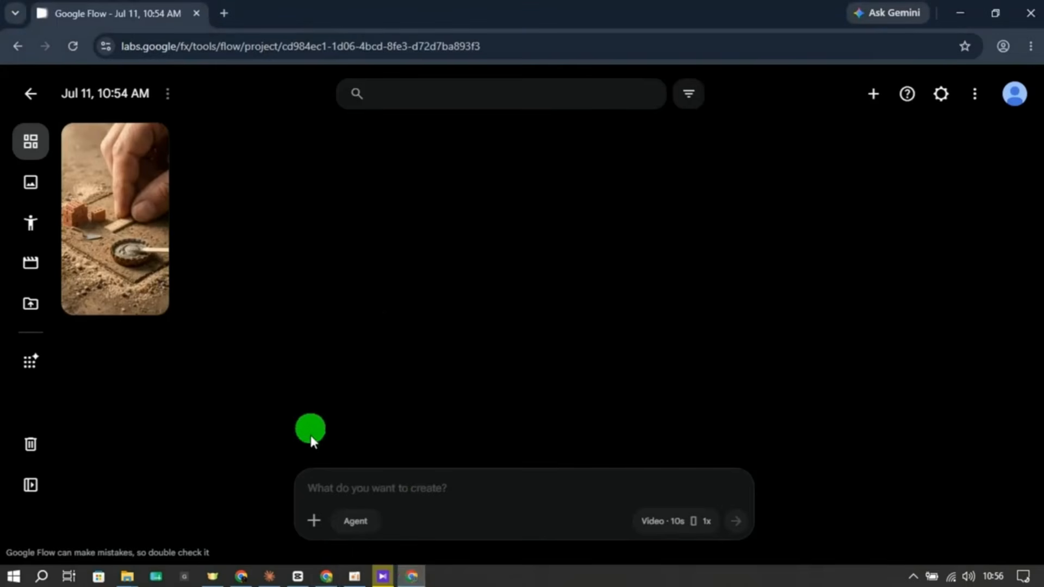
pyautogui.click(316, 526)
pyautogui.click(303, 441)
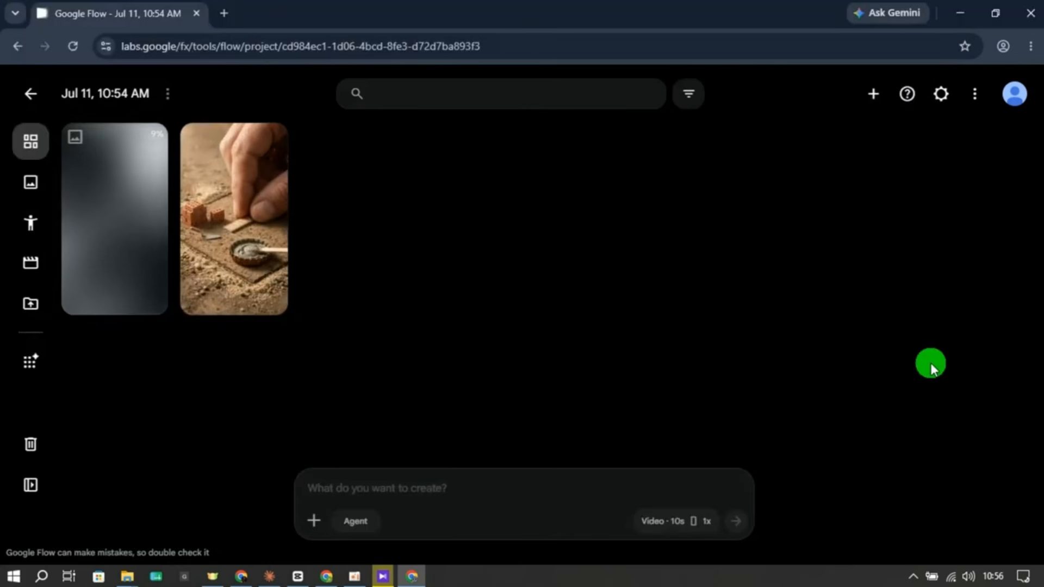
# - Add the foundation end frame to the prompt, paste Motion Prompt 2, check the video settings and generate the wall clip
pyautogui.moveTo(223, 293); pyautogui.dragTo(452, 489)
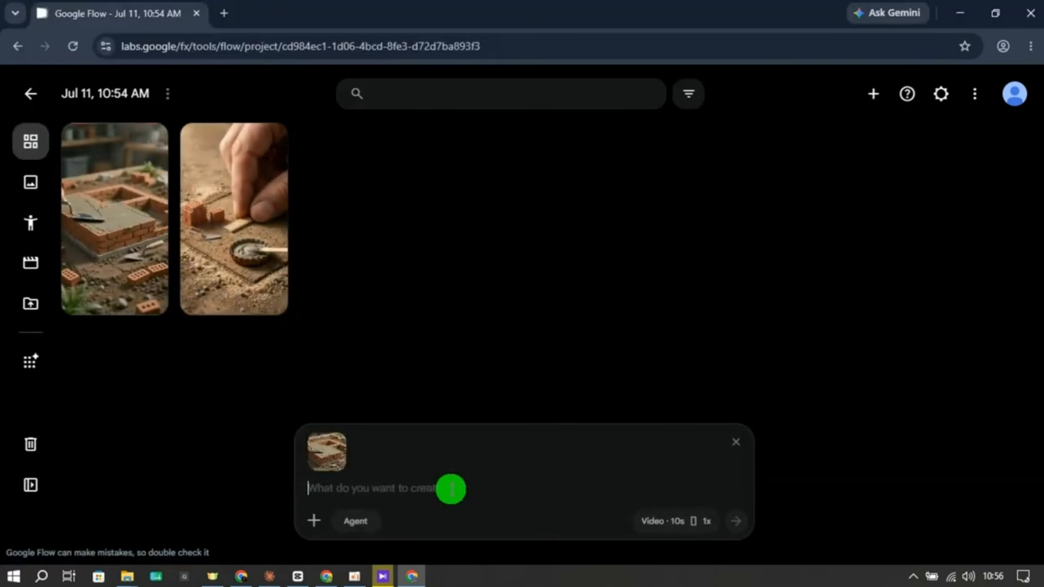
pyautogui.hotkey('ctrl', 'v')
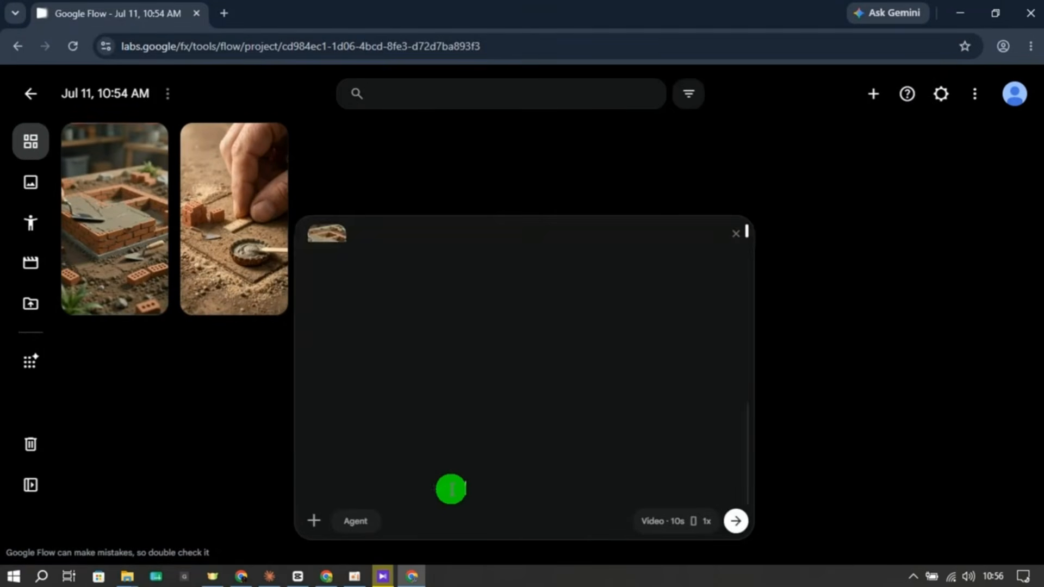
pyautogui.click(665, 522)
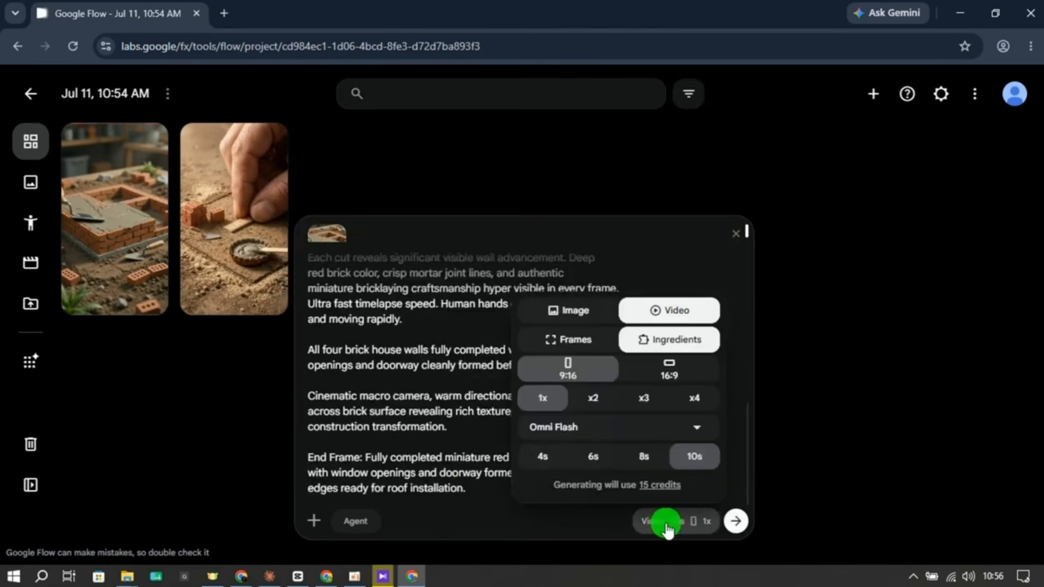
pyautogui.click(402, 412)
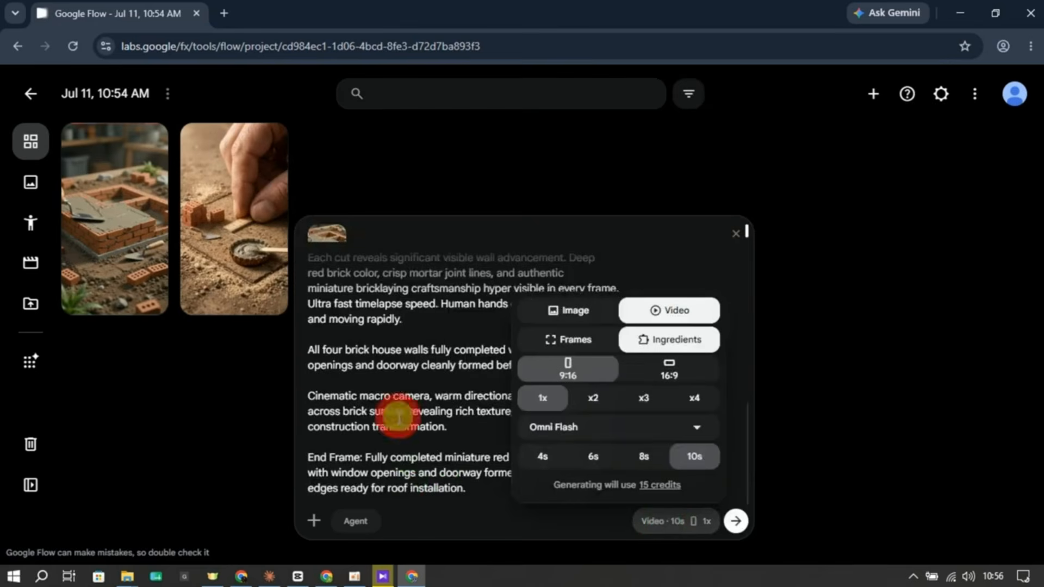
pyautogui.click(738, 524)
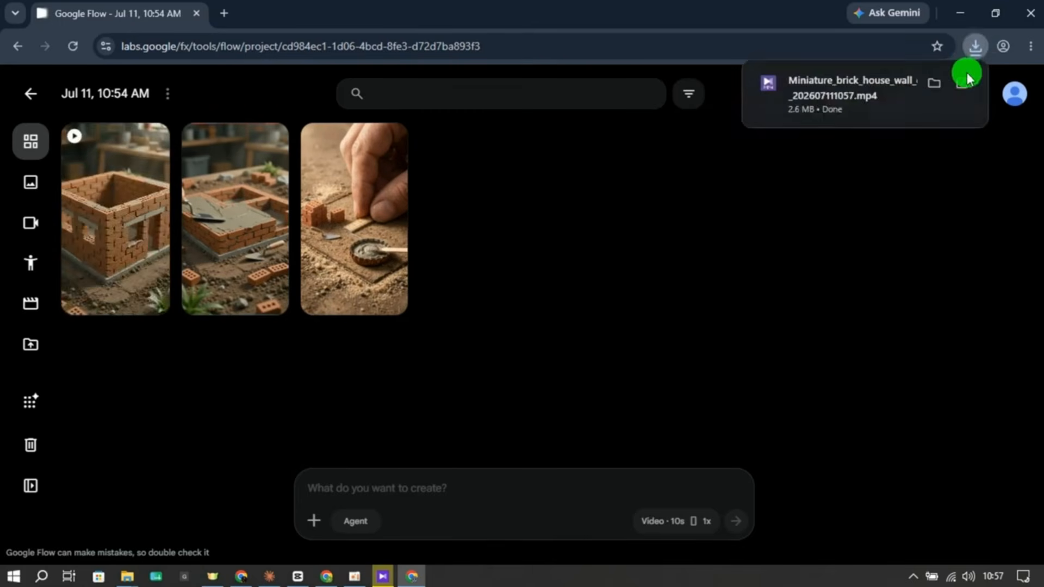
# - Open the downloaded wall construction clip and snip its end frame showing the finished brick walls
pyautogui.click(960, 85)
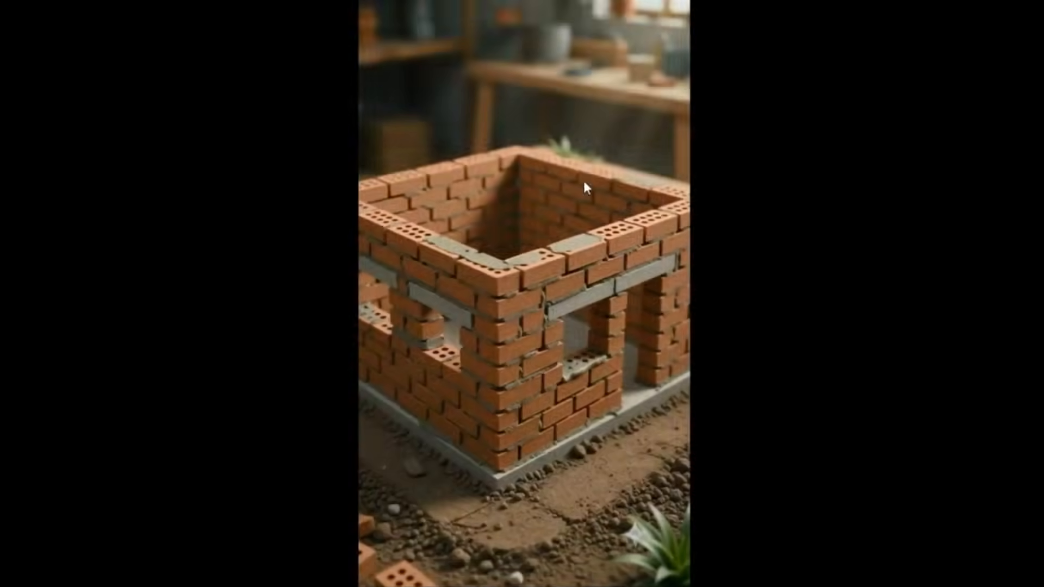
pyautogui.press('super+shift+s')
pyautogui.moveTo(363, 3); pyautogui.dragTo(690, 586)
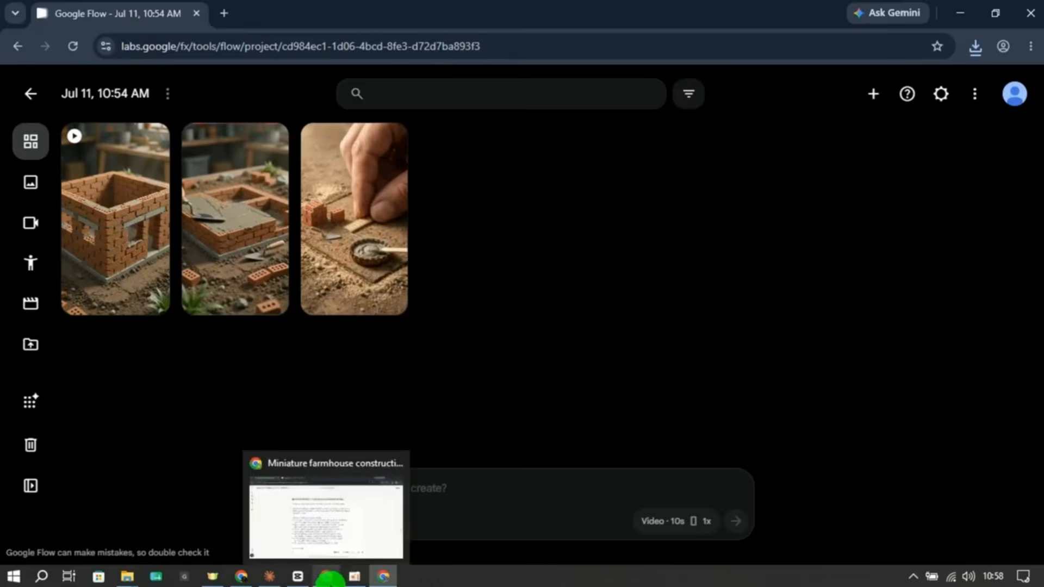
# - Copy Motion Prompt 3, Roof Structure & Roofing Installation, from Claude and upload the wall end frame to the Flow project
pyautogui.click(329, 579)
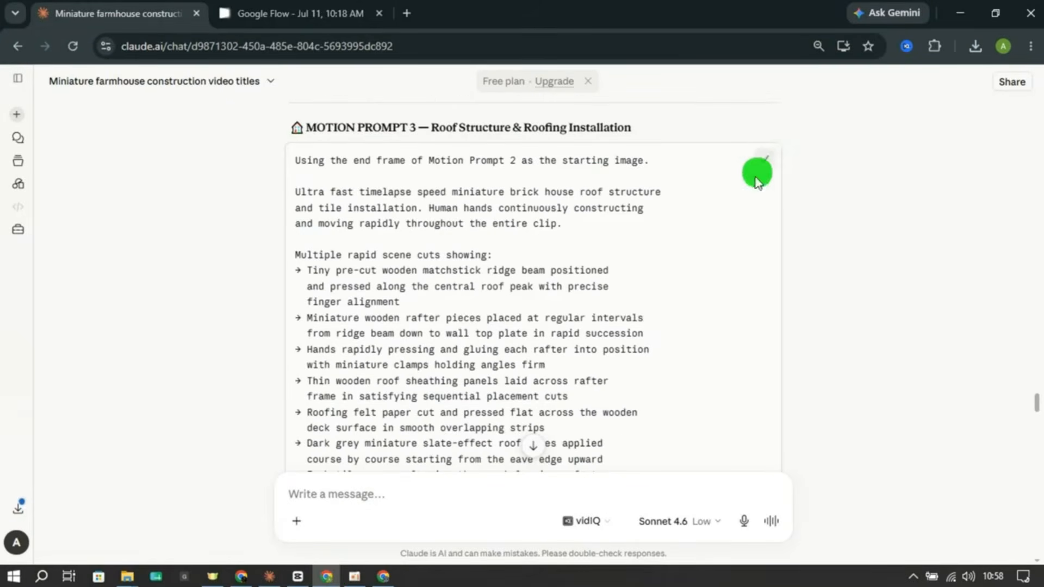
pyautogui.click(384, 576)
pyautogui.click(319, 528)
pyautogui.click(294, 444)
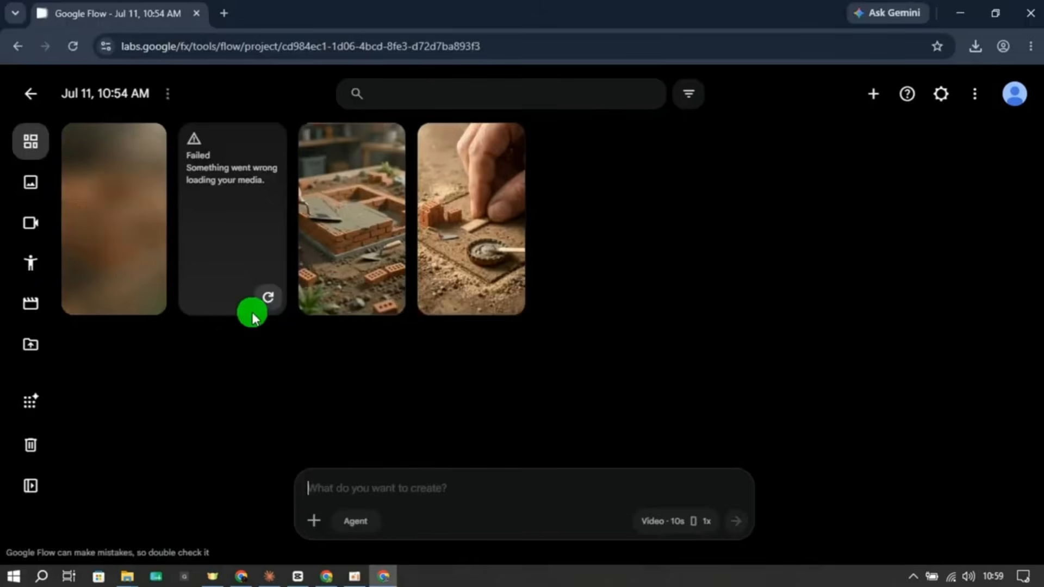
# - Add the wall end frame to the prompt, paste Motion Prompt 3 and generate the roof clip
pyautogui.moveTo(126, 210); pyautogui.dragTo(467, 511)
pyautogui.hotkey('ctrl', 'v')
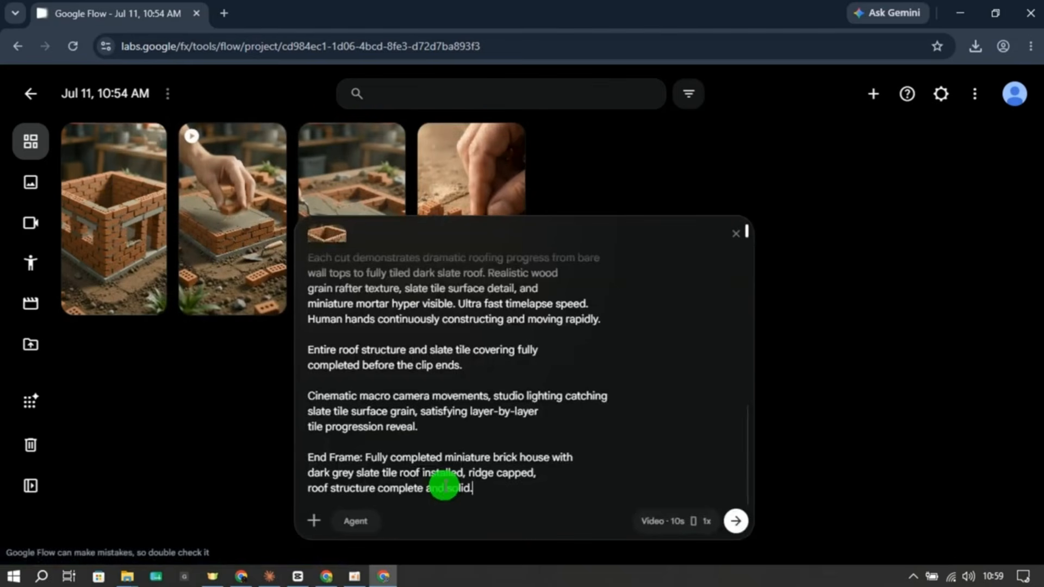
pyautogui.click(737, 526)
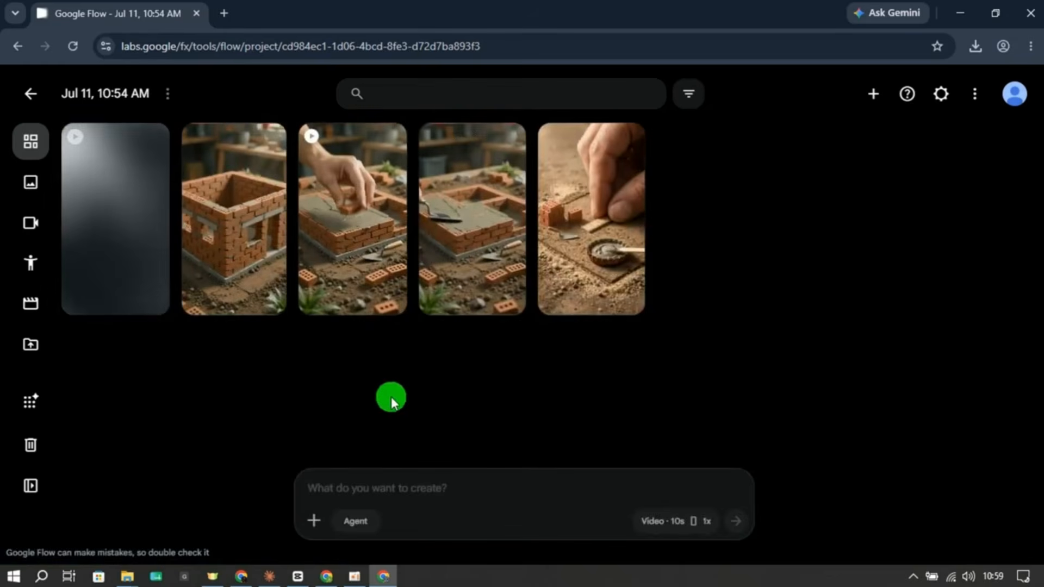
# - Download the generated house roof construction video at 720p original size
pyautogui.moveTo(129, 309)
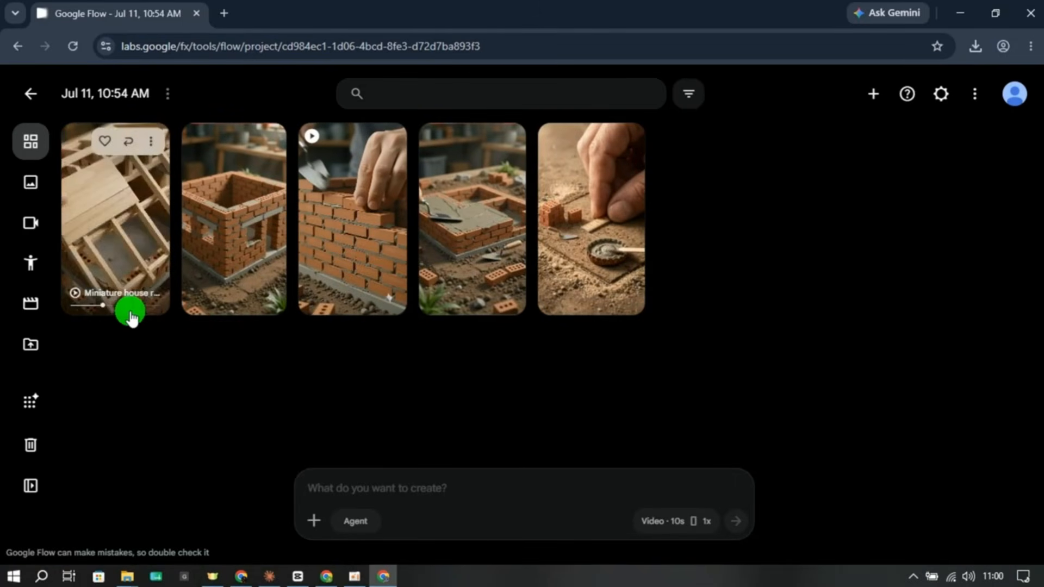
pyautogui.click(151, 141)
pyautogui.moveTo(156, 240)
pyautogui.click(291, 299)
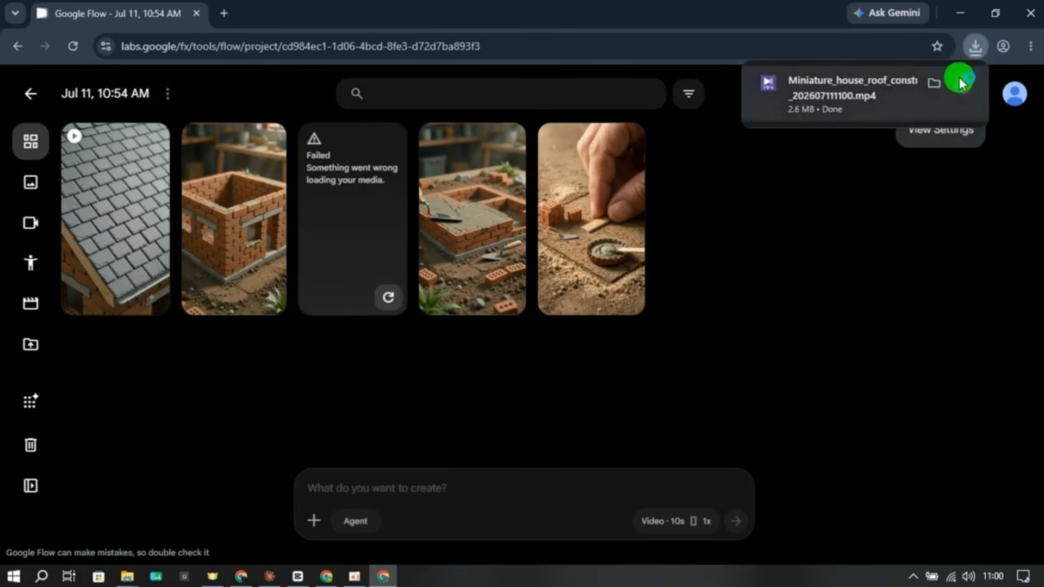
# - Open the downloaded roof clip, pause it at the end frame and snip the picture of the roofed house
pyautogui.click(960, 83)
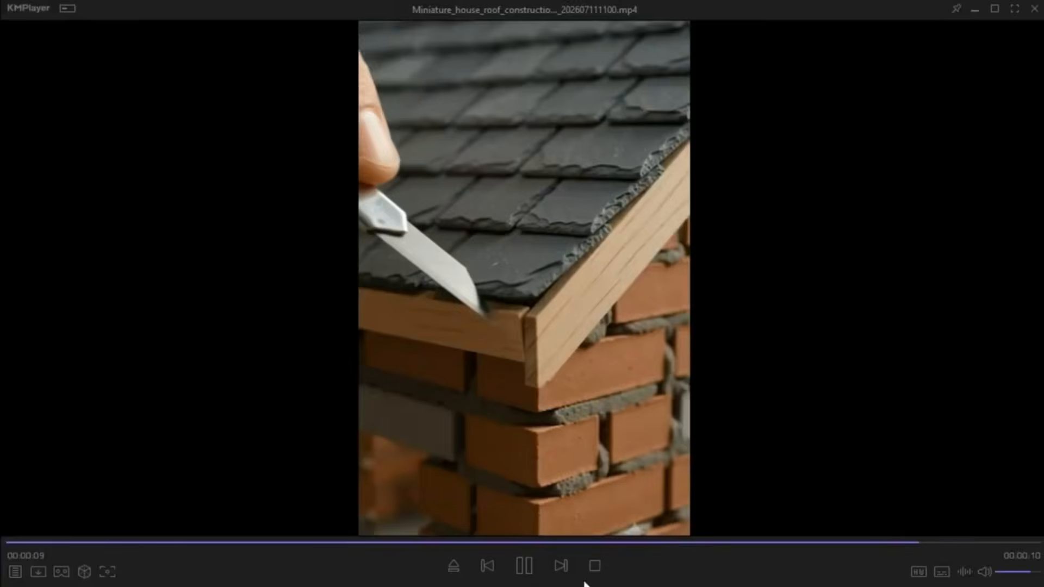
pyautogui.click(526, 564)
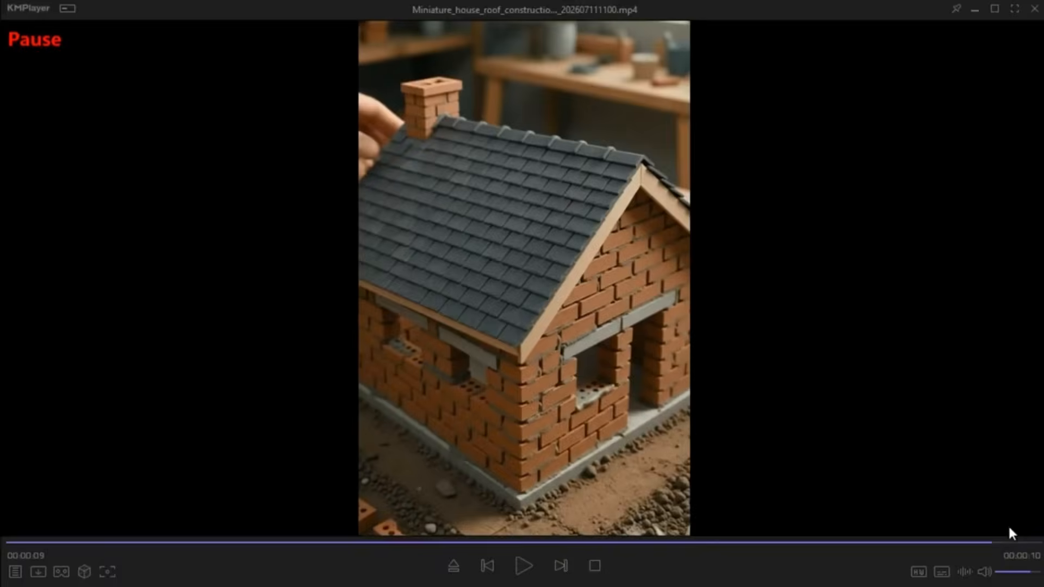
pyautogui.press('space')
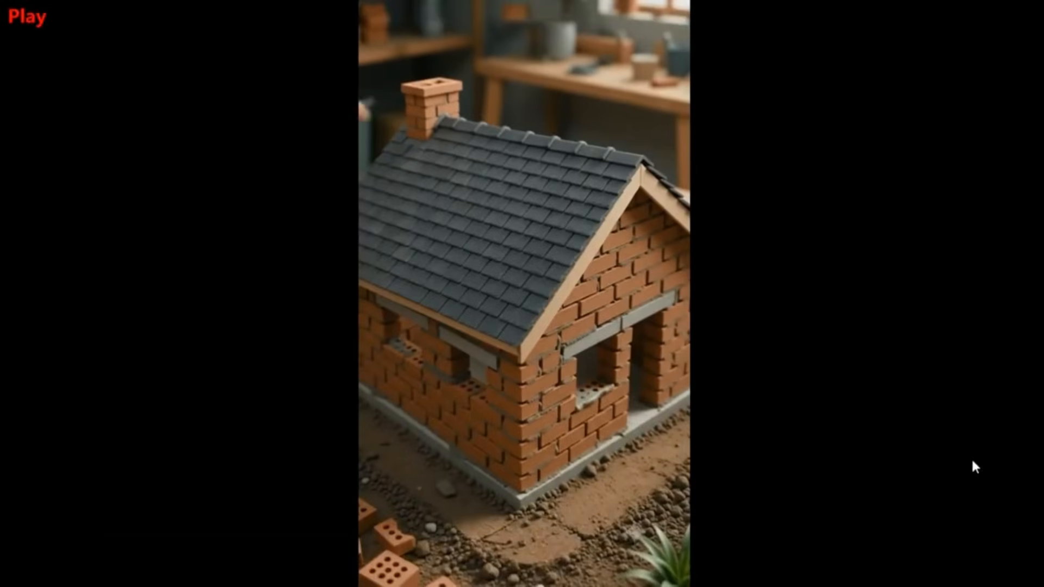
pyautogui.press('space')
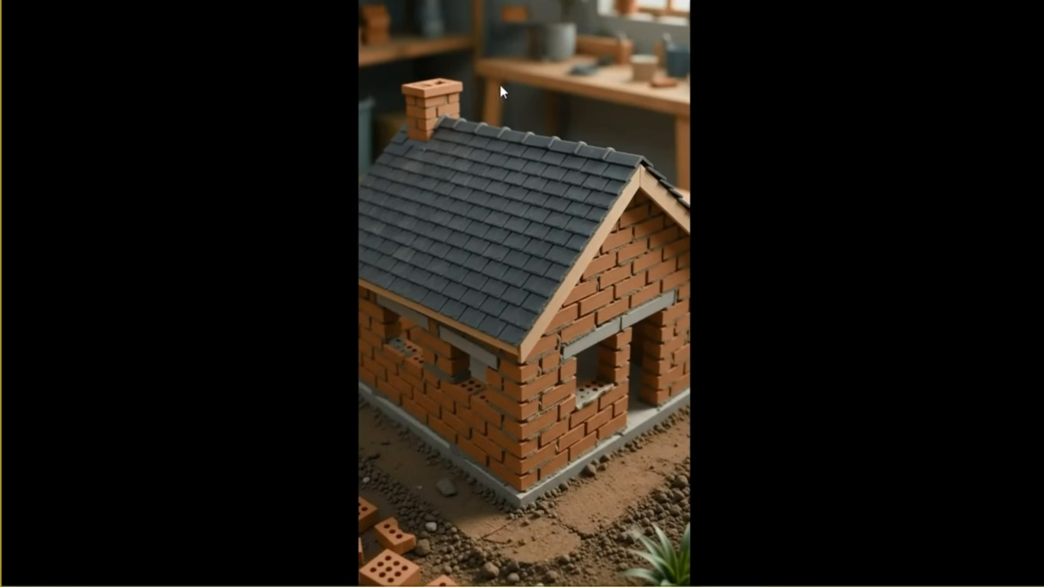
pyautogui.press('super+shift+s')
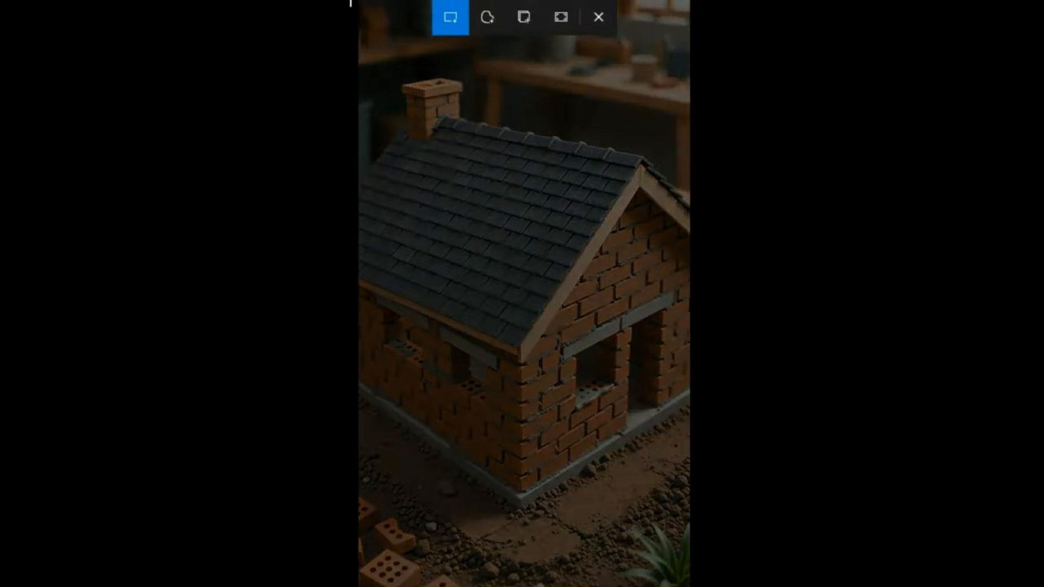
pyautogui.moveTo(360, 3); pyautogui.dragTo(691, 586)
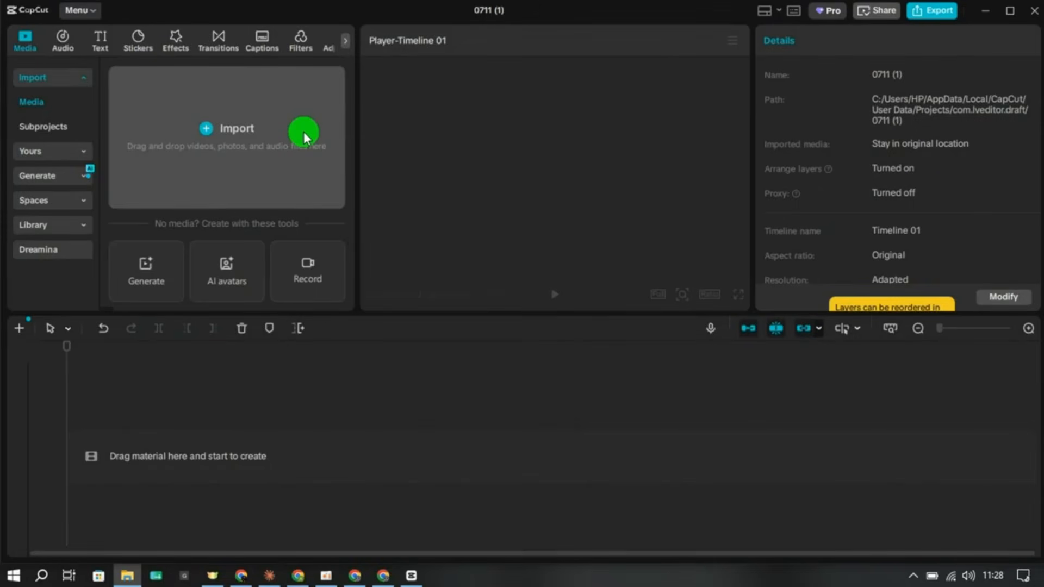
# - Switch to CapCut and import the generated construction clips v1 to V6 into the project media
pyautogui.click(305, 137)
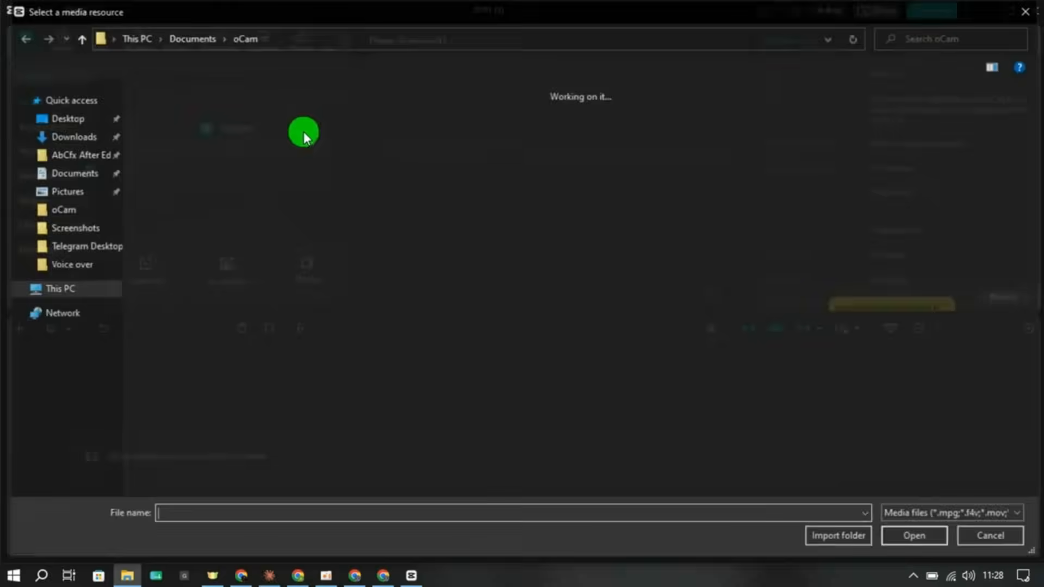
pyautogui.moveTo(765, 273); pyautogui.dragTo(182, 93)
pyautogui.press('Return')
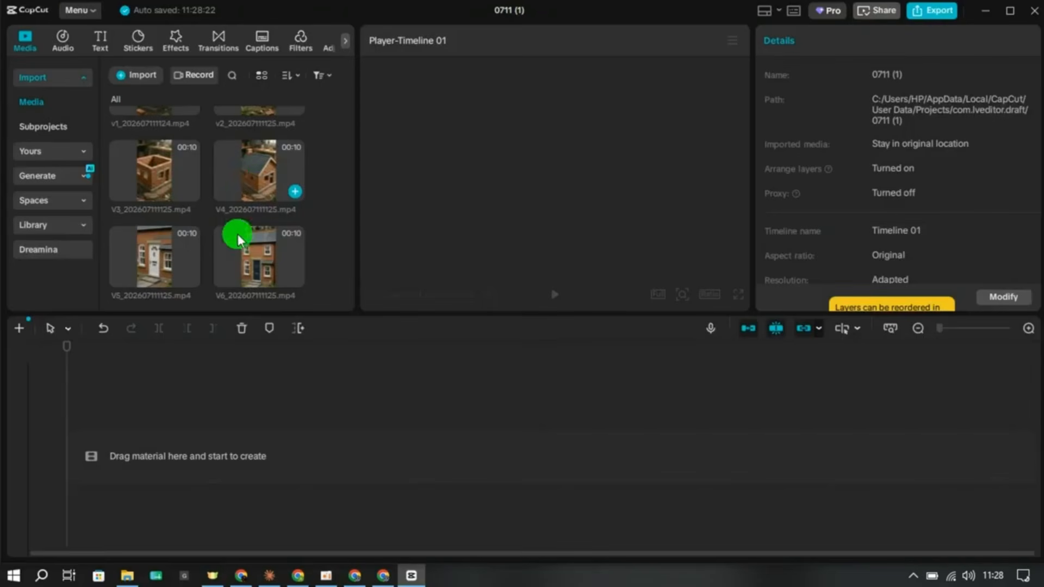
# - Place the construction clips v1 to V6 on the timeline one after another in numerical order
pyautogui.scroll(1, 253, 246)
pyautogui.moveTo(170, 158); pyautogui.dragTo(154, 415)
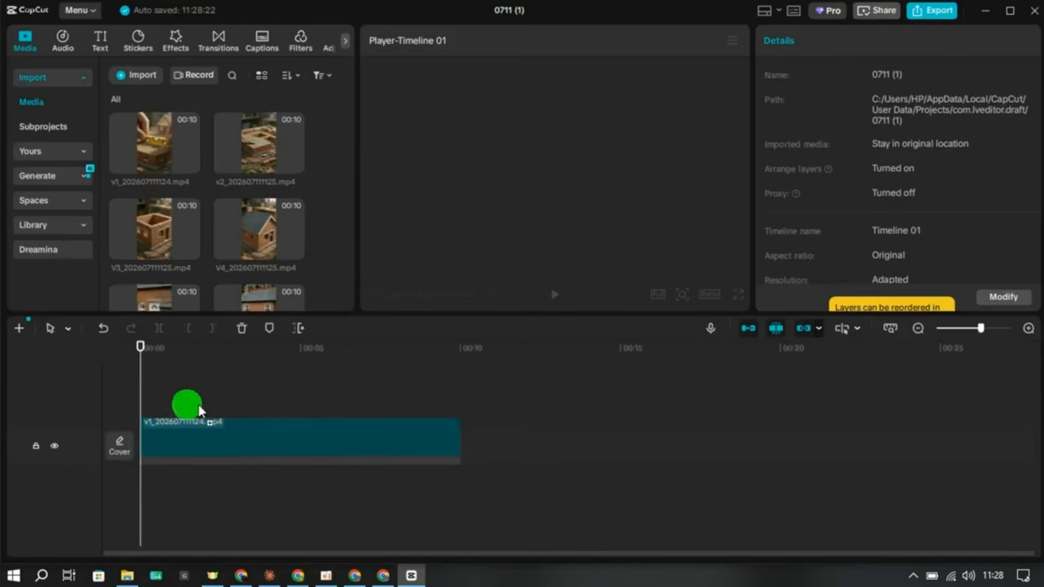
pyautogui.moveTo(259, 145); pyautogui.dragTo(459, 483)
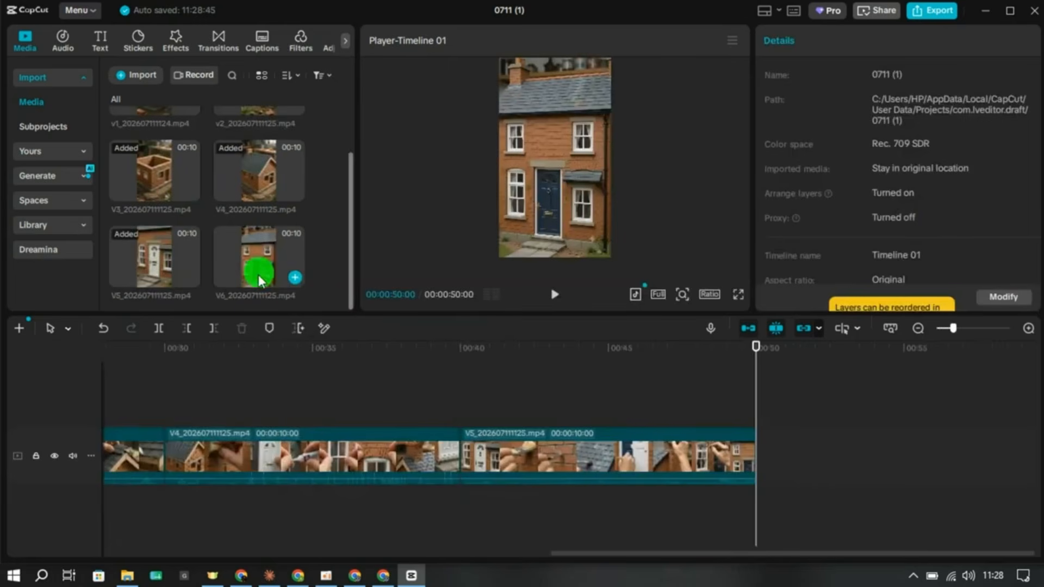
pyautogui.moveTo(256, 272); pyautogui.dragTo(794, 471)
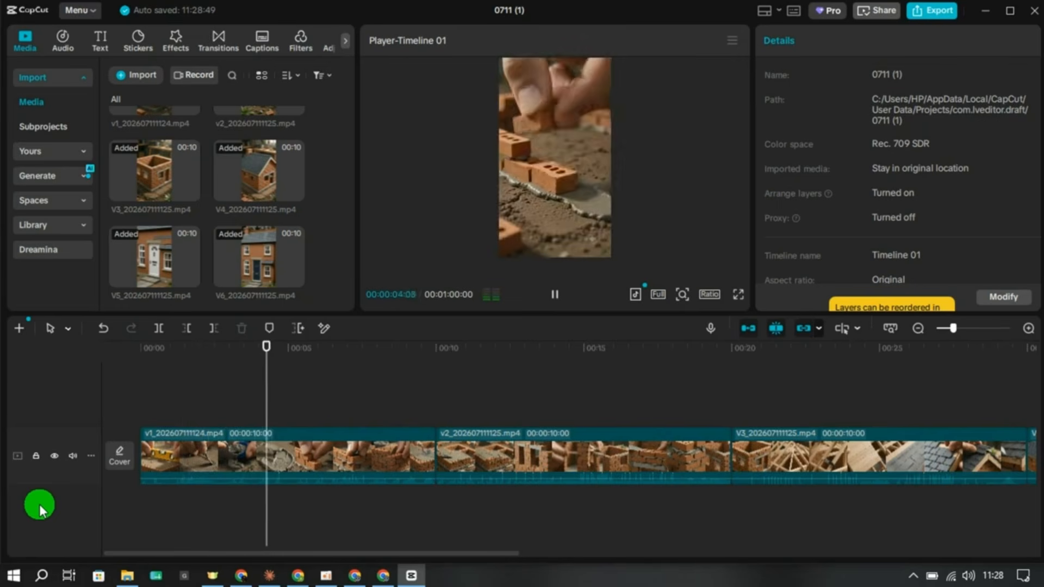
# - Trim about one second off the beginning of the v1 clip and play the timeline from there
pyautogui.click(423, 409)
pyautogui.moveTo(422, 409); pyautogui.dragTo(93, 370)
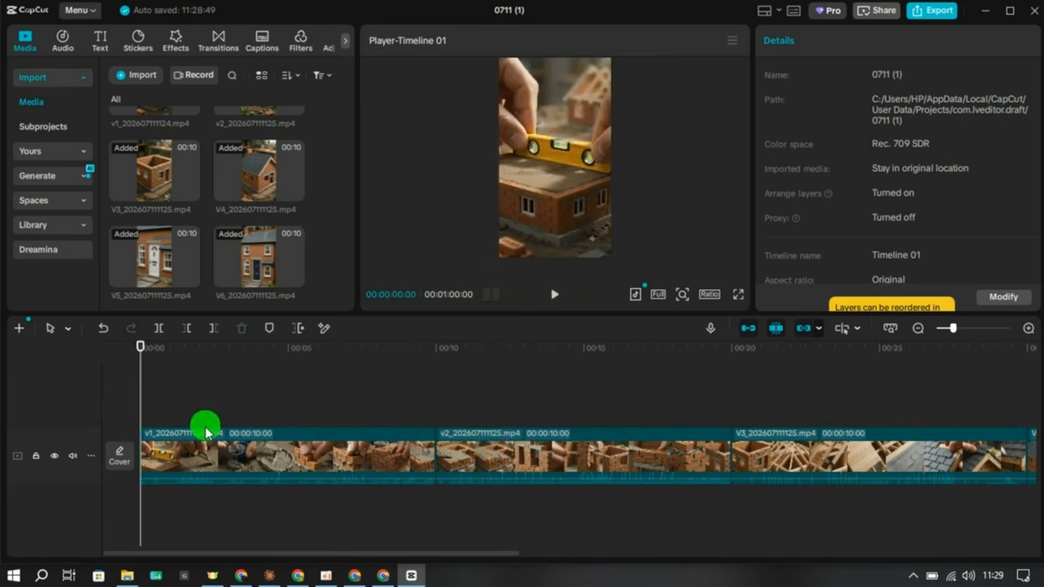
pyautogui.click(213, 456)
pyautogui.click(173, 349)
pyautogui.click(188, 338)
pyautogui.press('space')
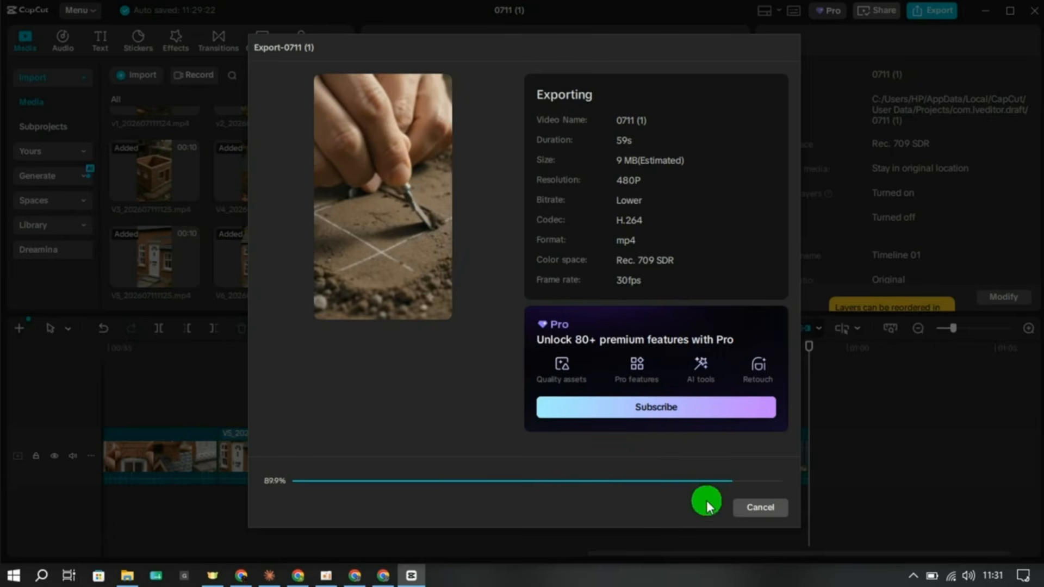
# - Stop the running video export and close the export settings
pyautogui.click(772, 509)
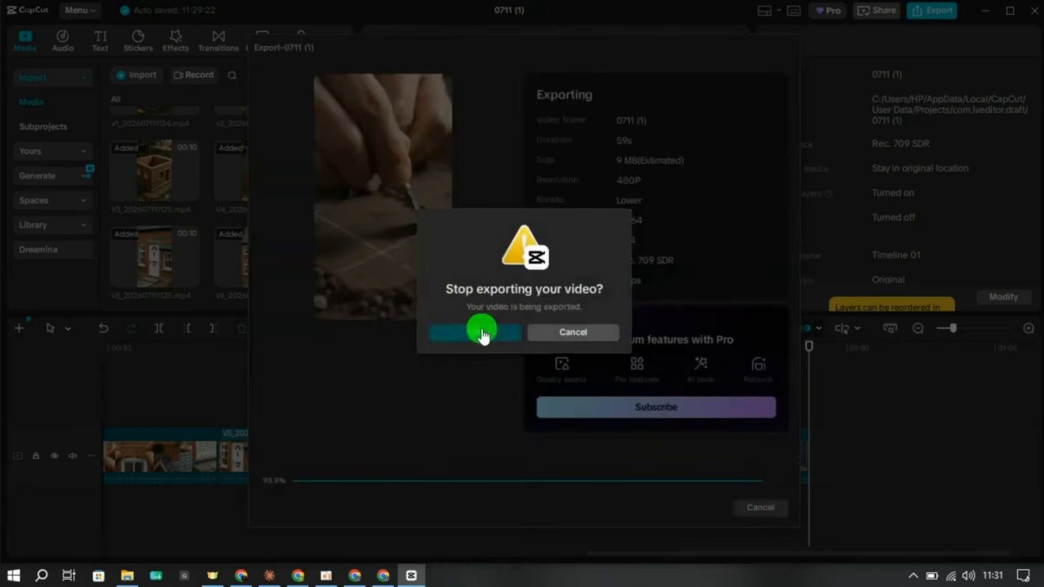
pyautogui.click(476, 332)
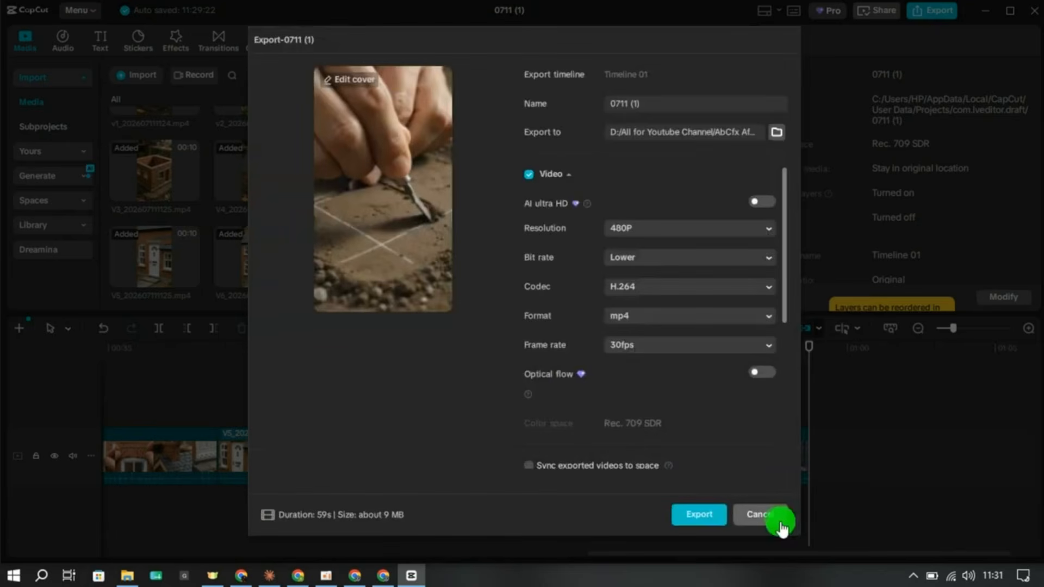
pyautogui.click(761, 514)
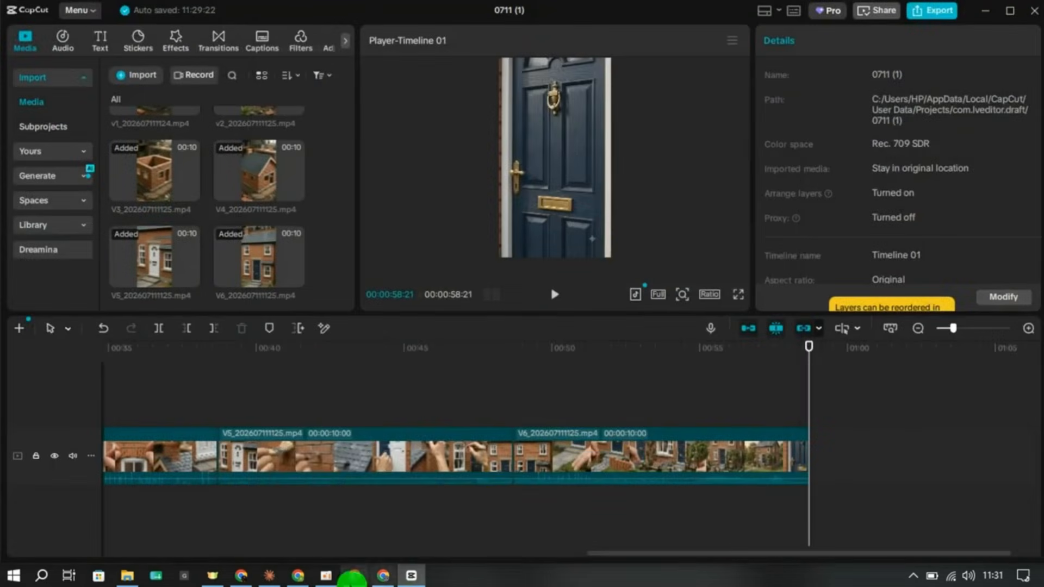